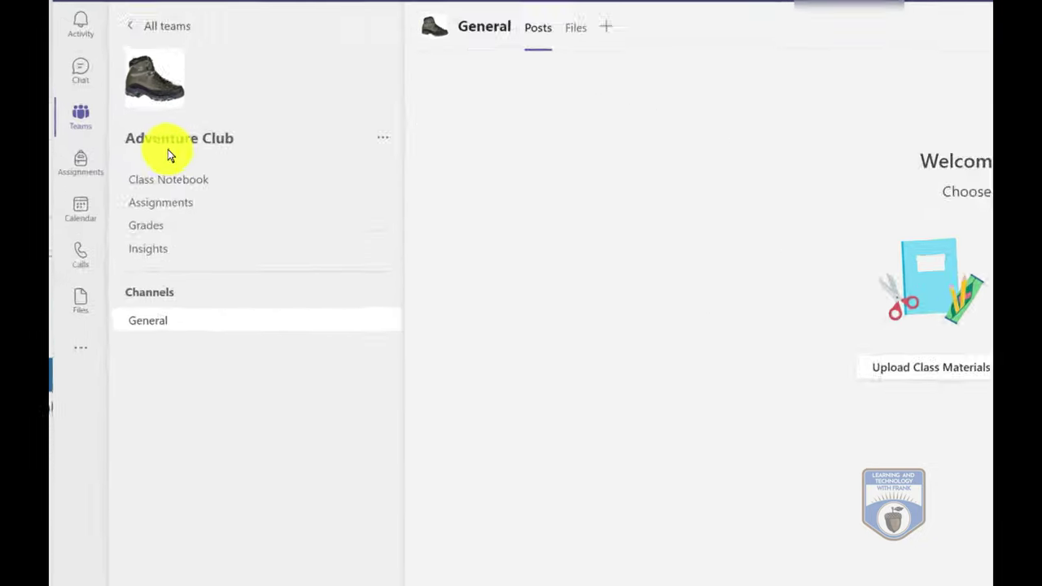
Step: Upload the video file Pillars of Eternity 2019.01.16 - 11.13.59.01.mp4 from the Videos folder to the General channel's files
mouse_move(117, 54)
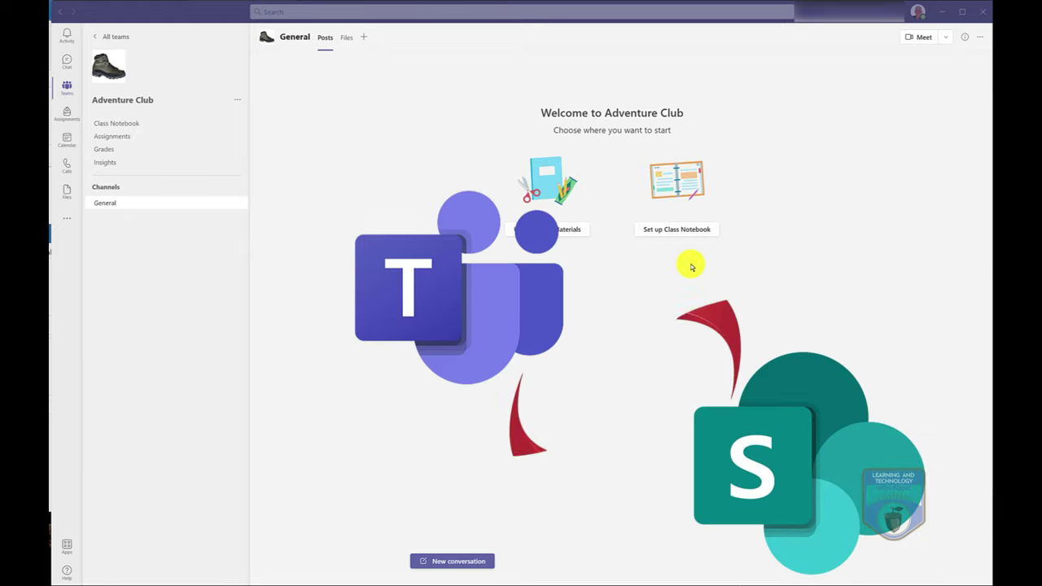
click(348, 40)
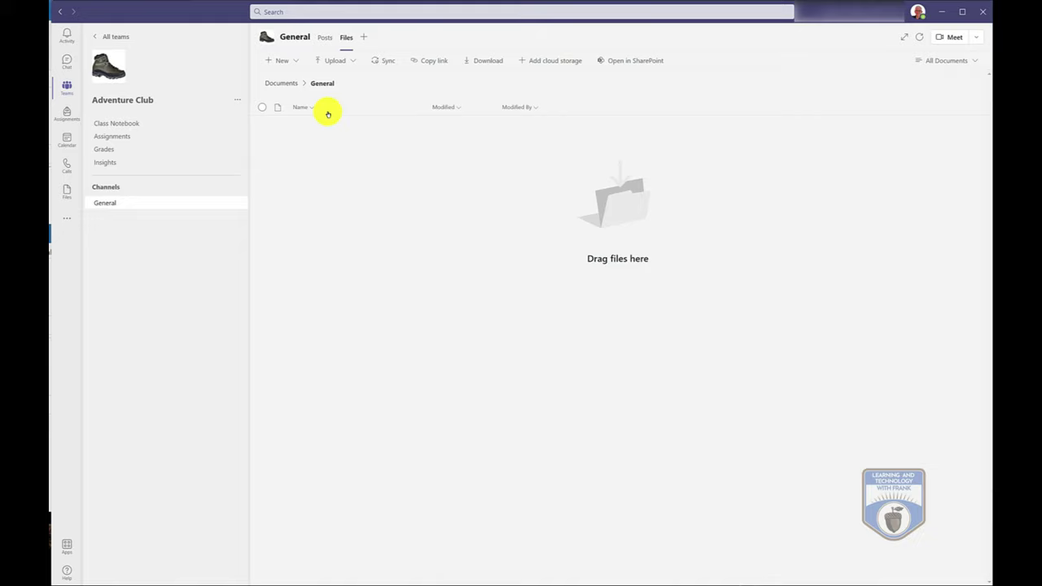
click(328, 64)
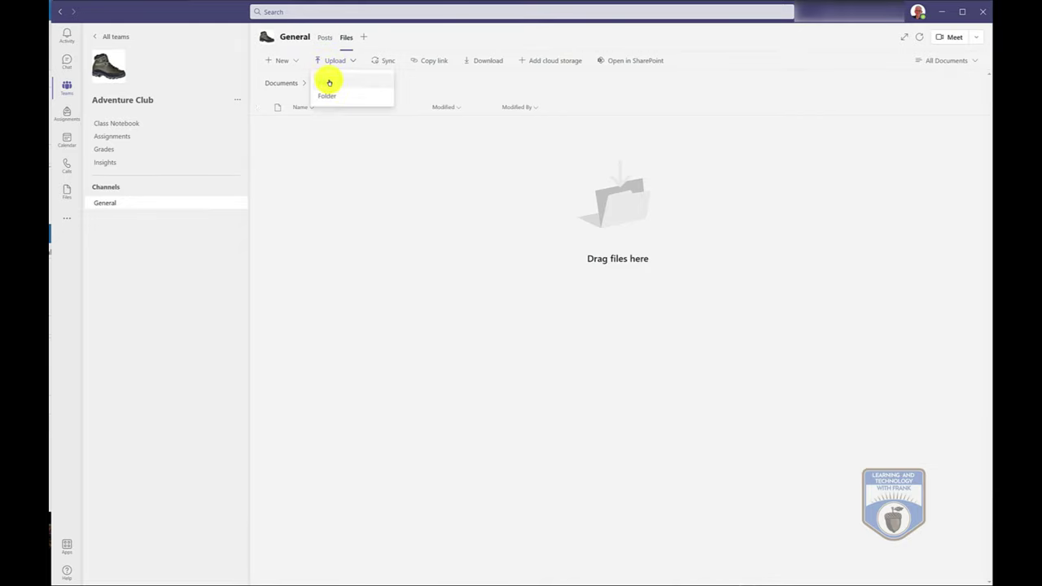
click(328, 81)
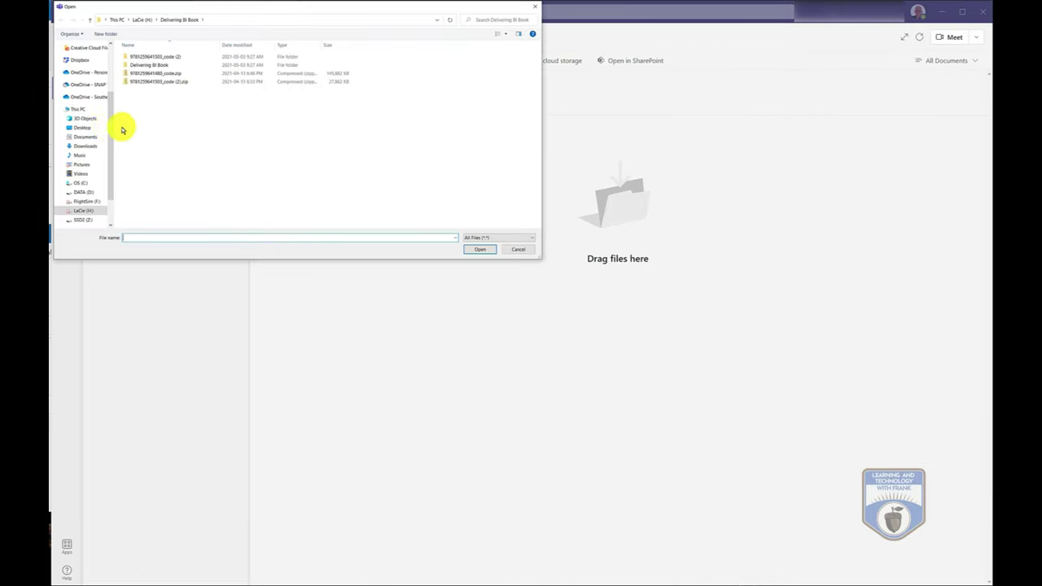
click(81, 173)
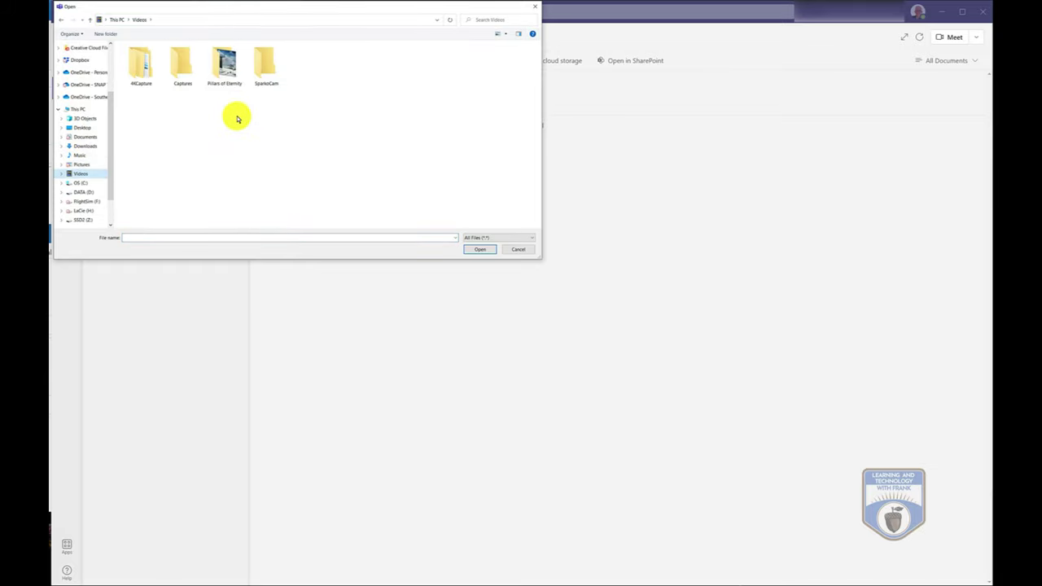
double_click(225, 65)
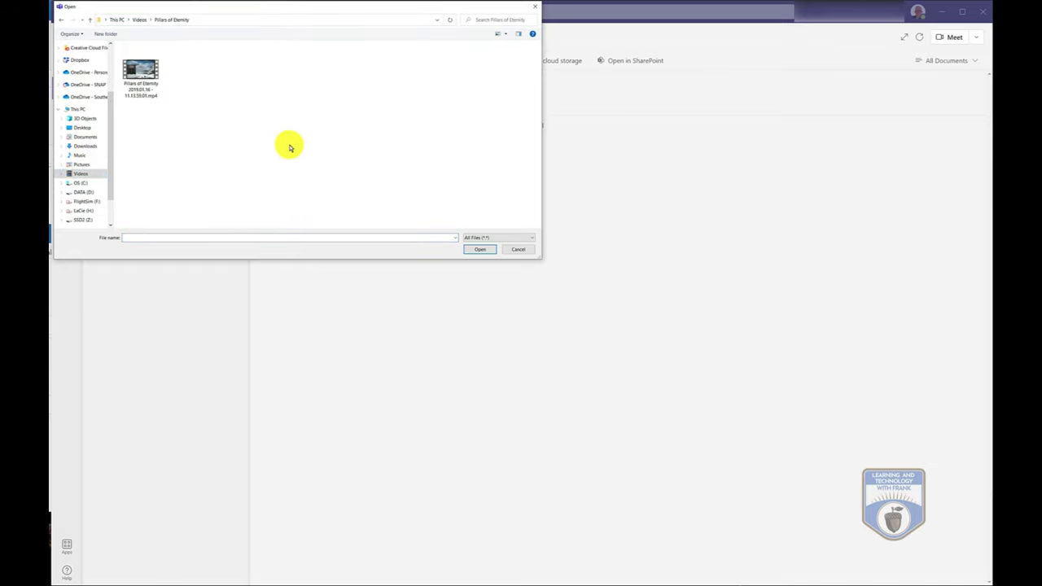
click(140, 81)
click(480, 249)
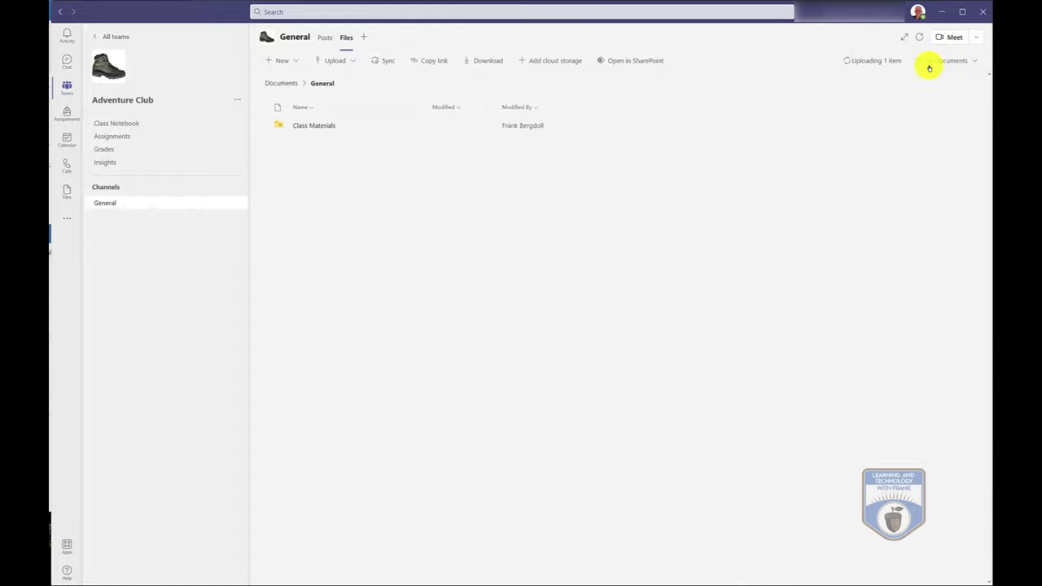
Step: Open the General channel in SharePoint and go to the Adventure Club site's home page
click(114, 203)
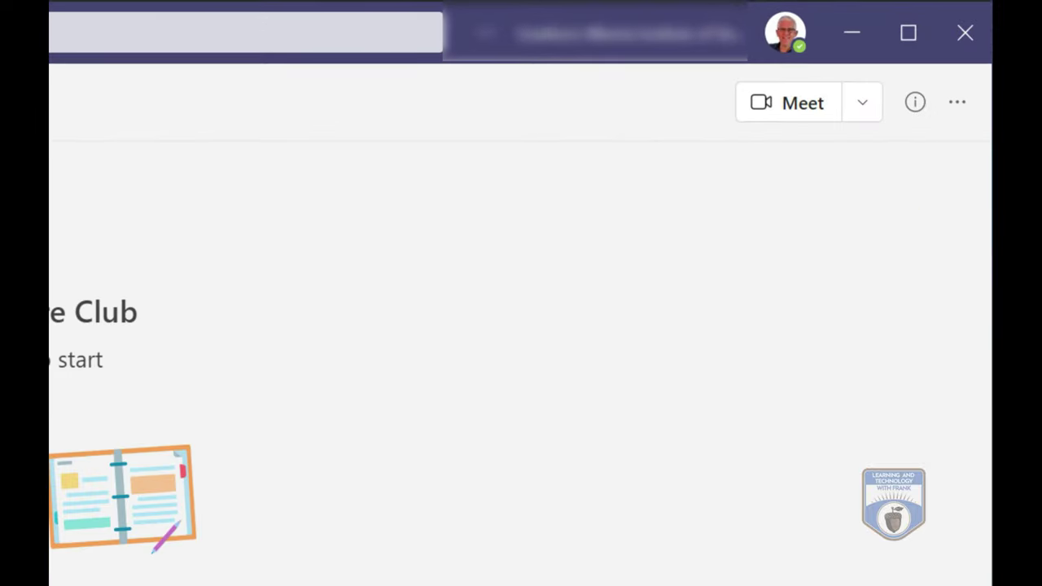
click(956, 106)
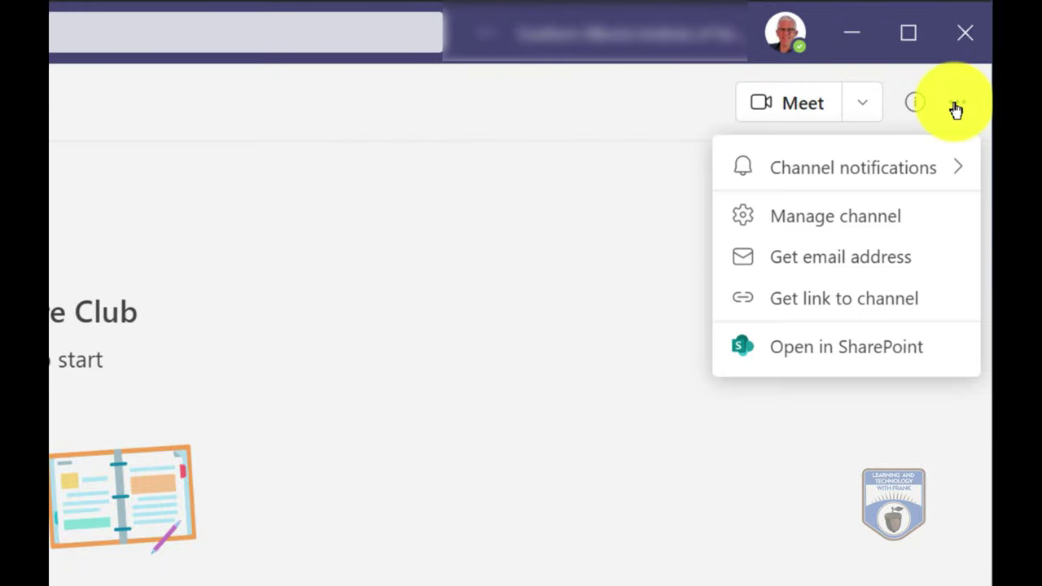
click(786, 351)
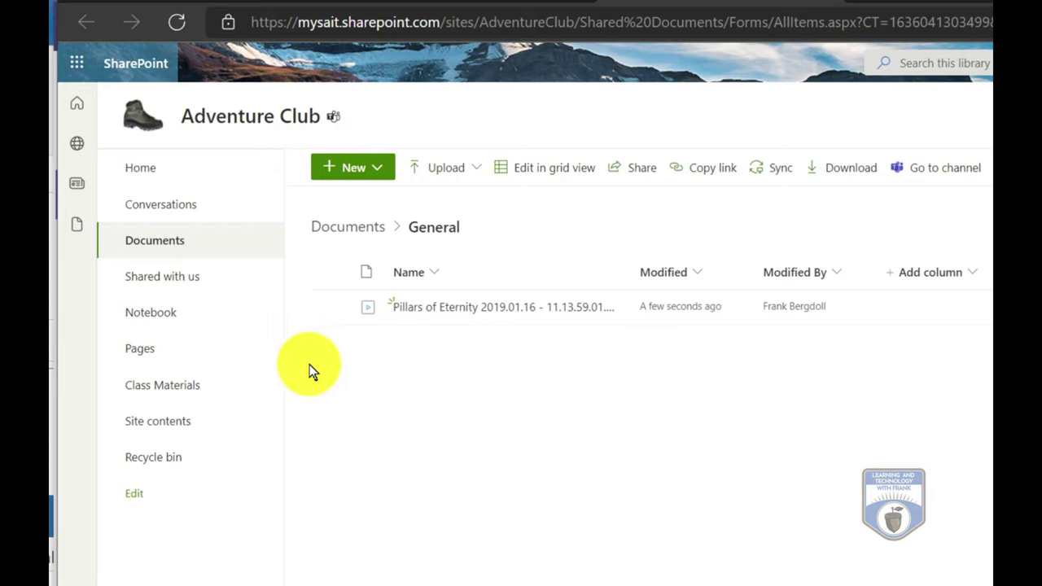
click(154, 181)
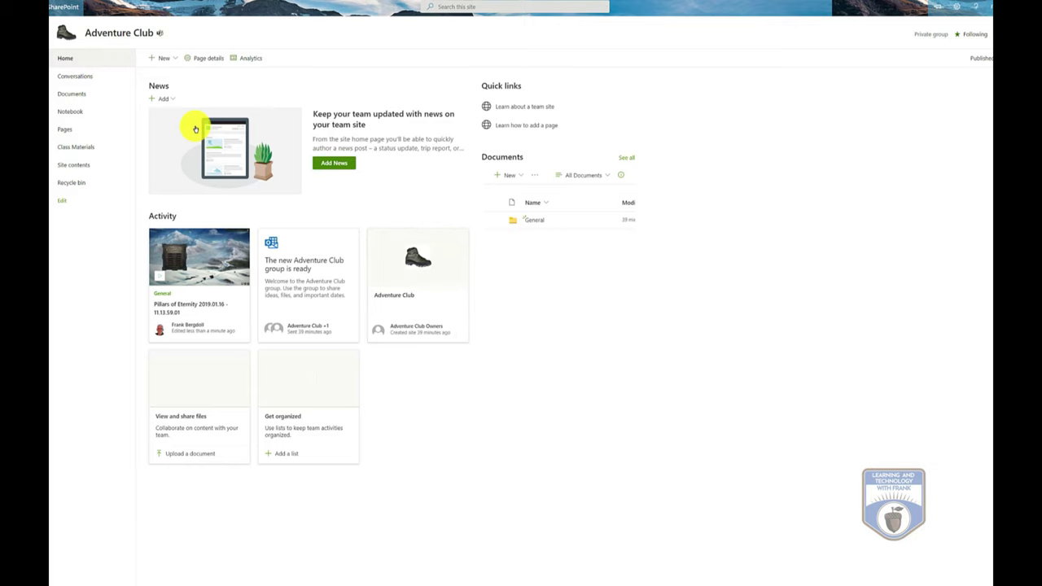
Step: Preview the Visual news template, then create a news post from the Basic text template
click(164, 99)
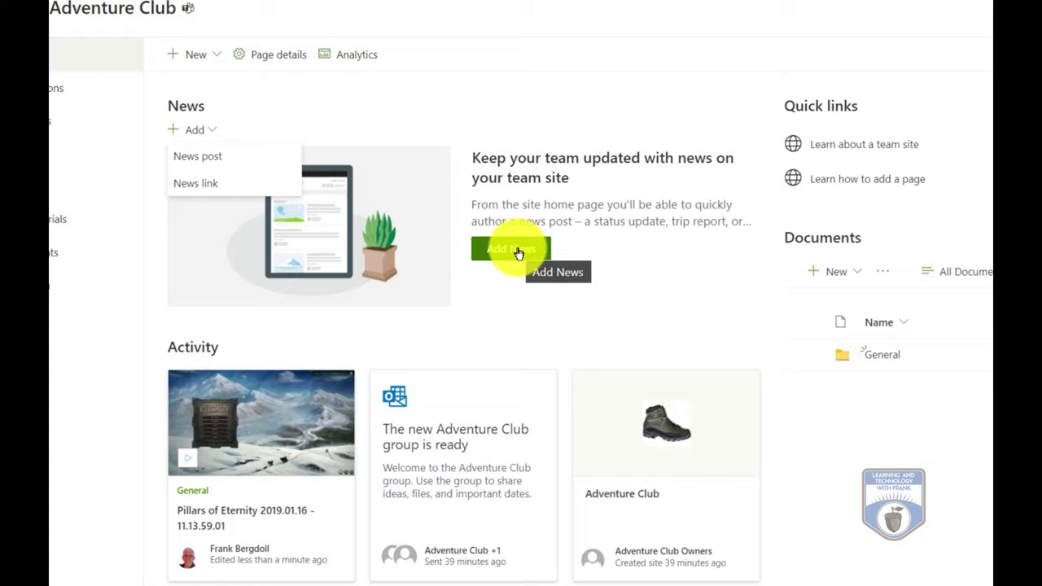
click(516, 249)
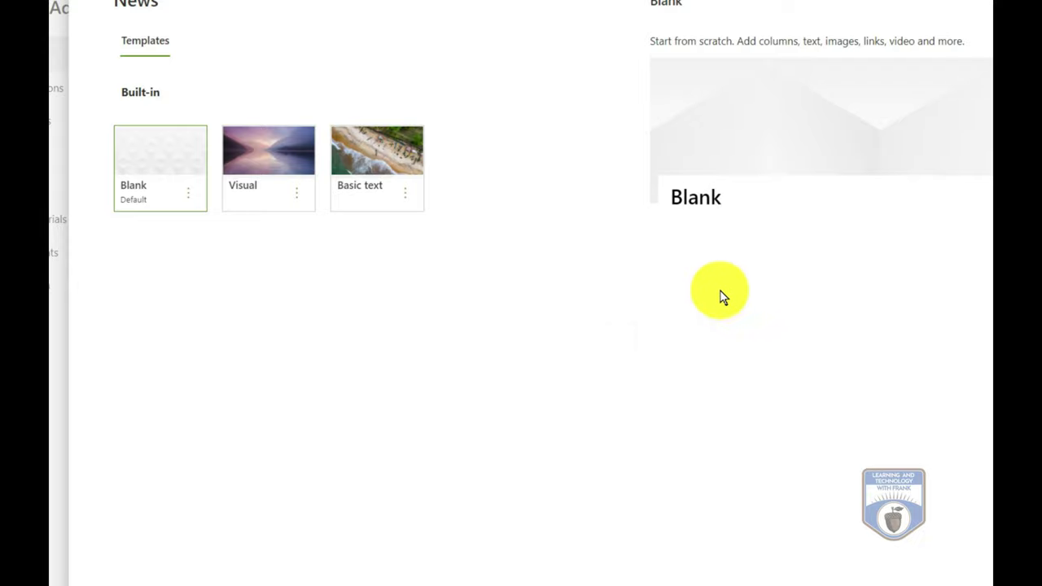
click(262, 174)
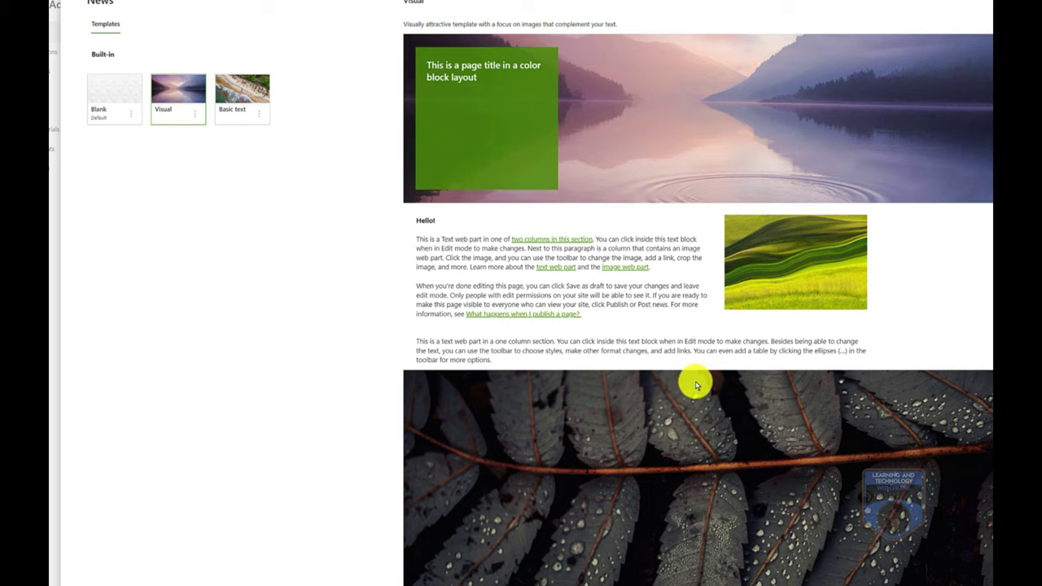
click(235, 96)
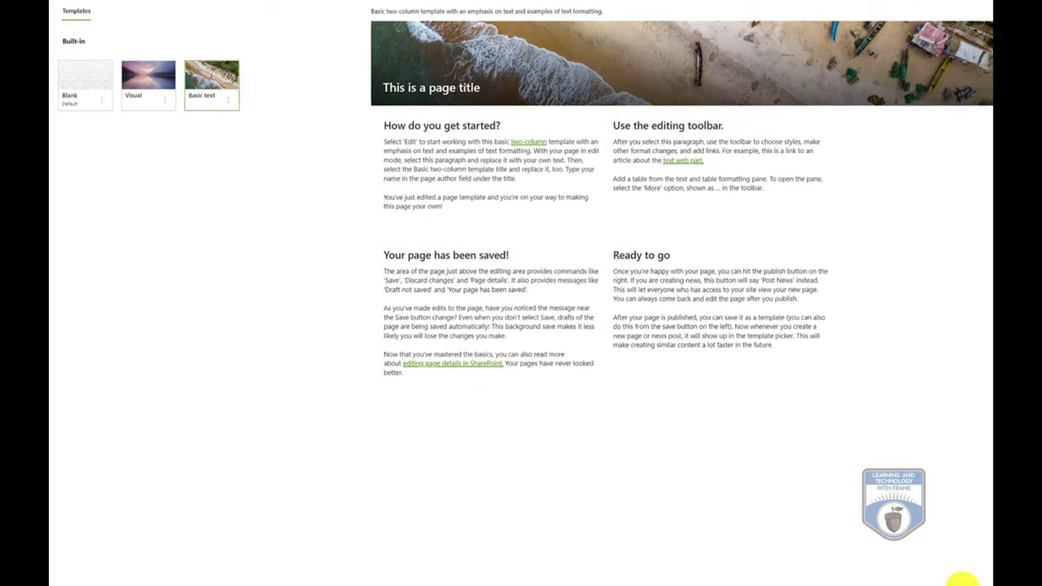
click(905, 564)
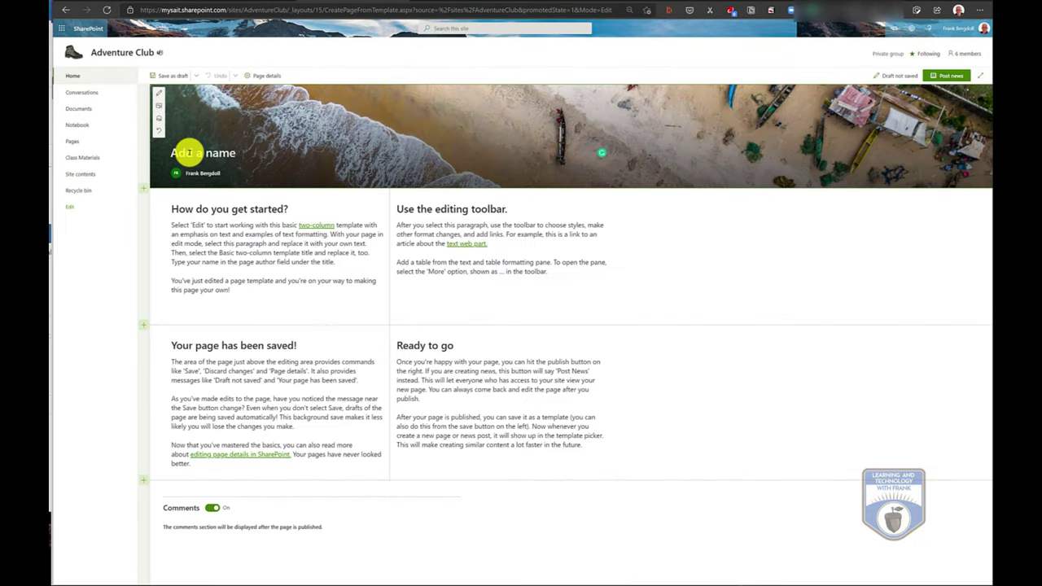
Step: Title the news post "Adventure News"
click(188, 153)
text(Ad)
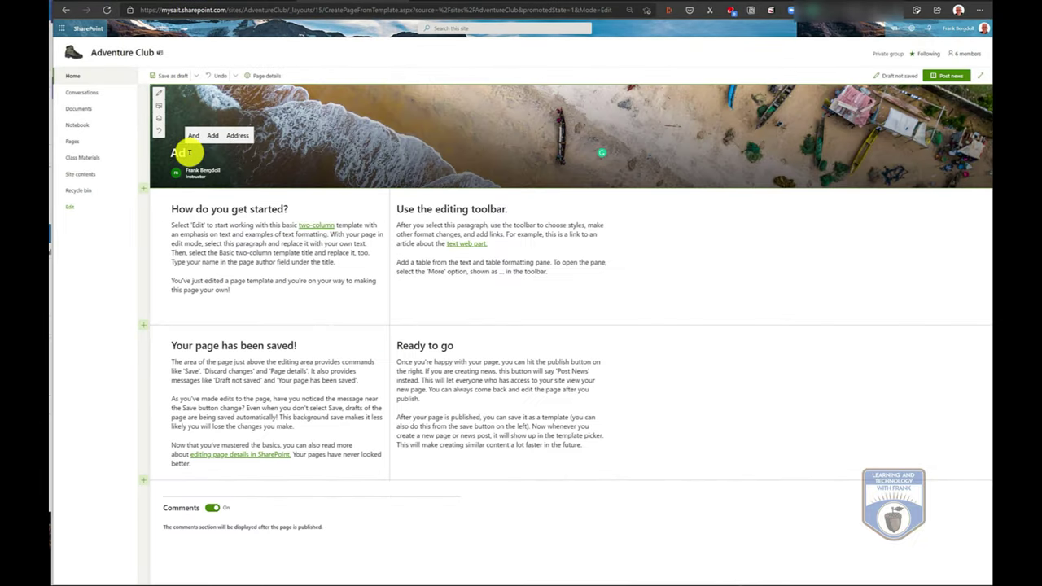
text(venture News)
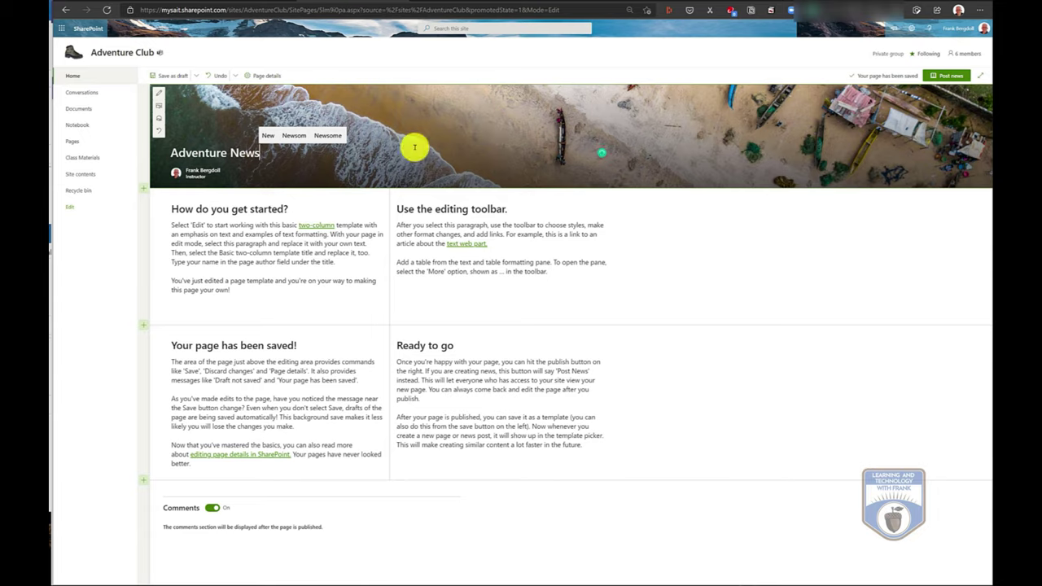
Step: Replace the banner image with a Scenery picture from the web search and move its focal point upward
click(160, 107)
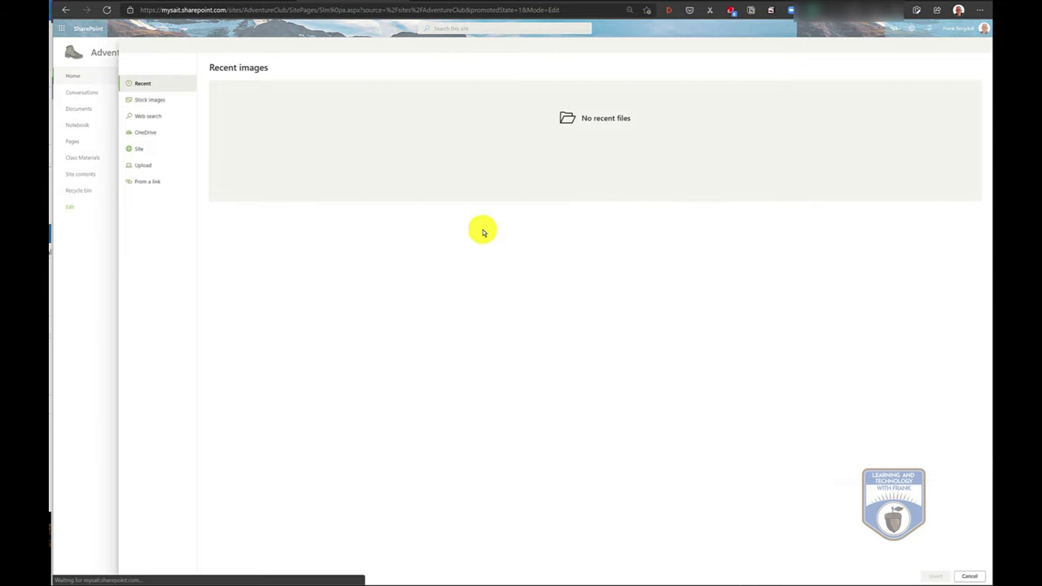
click(153, 116)
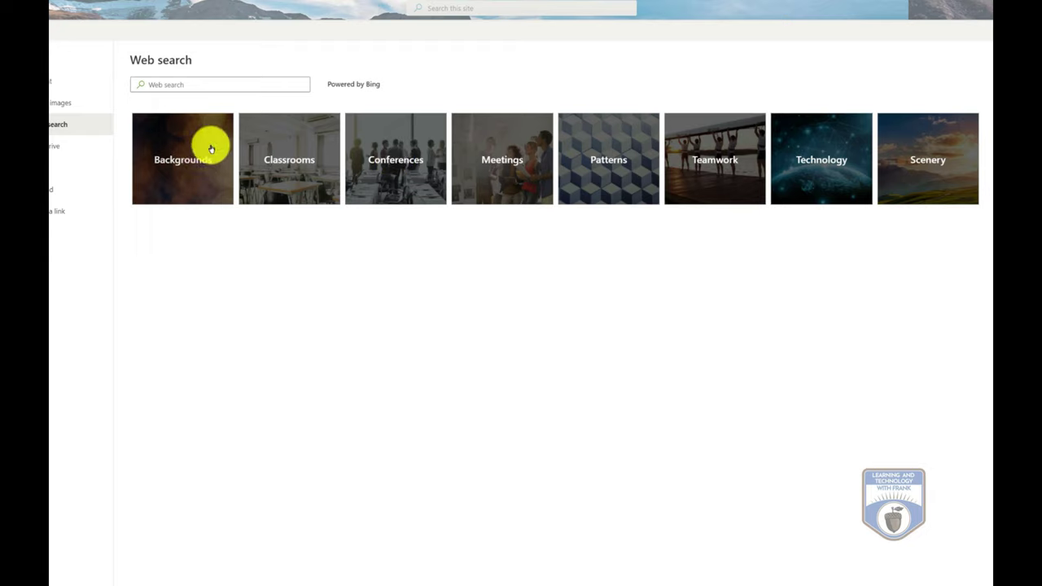
click(929, 175)
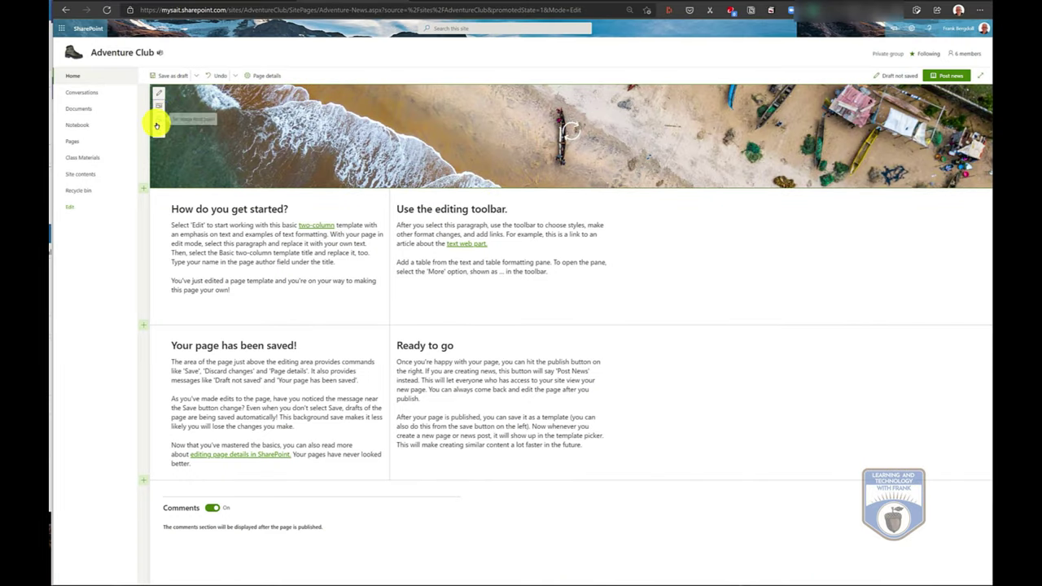
click(156, 125)
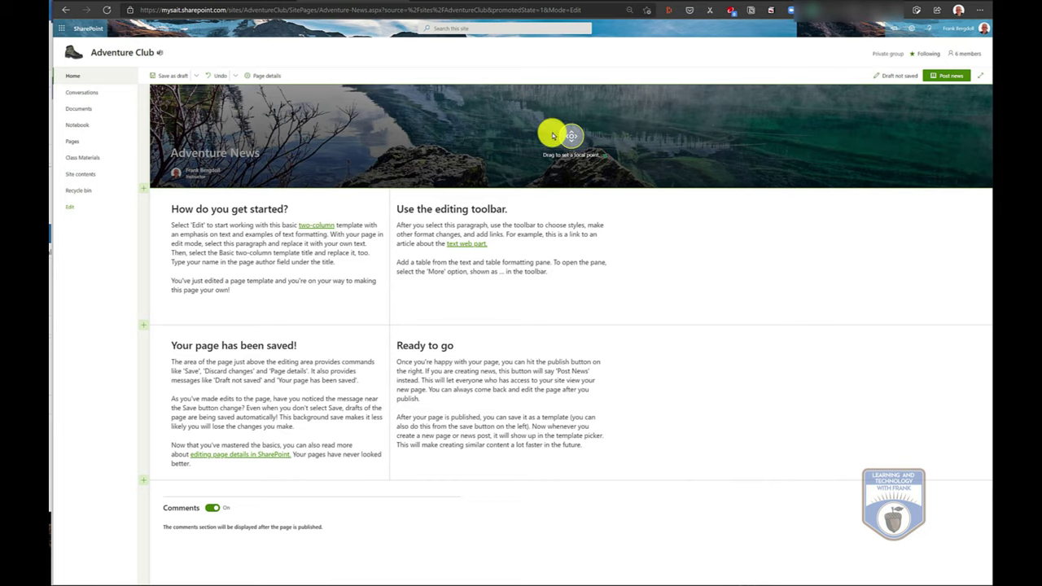
mouse_move(568, 141)
mouse_down()
mouse_move(570, 170)
mouse_move(564, 101)
mouse_move(561, 114)
mouse_up()
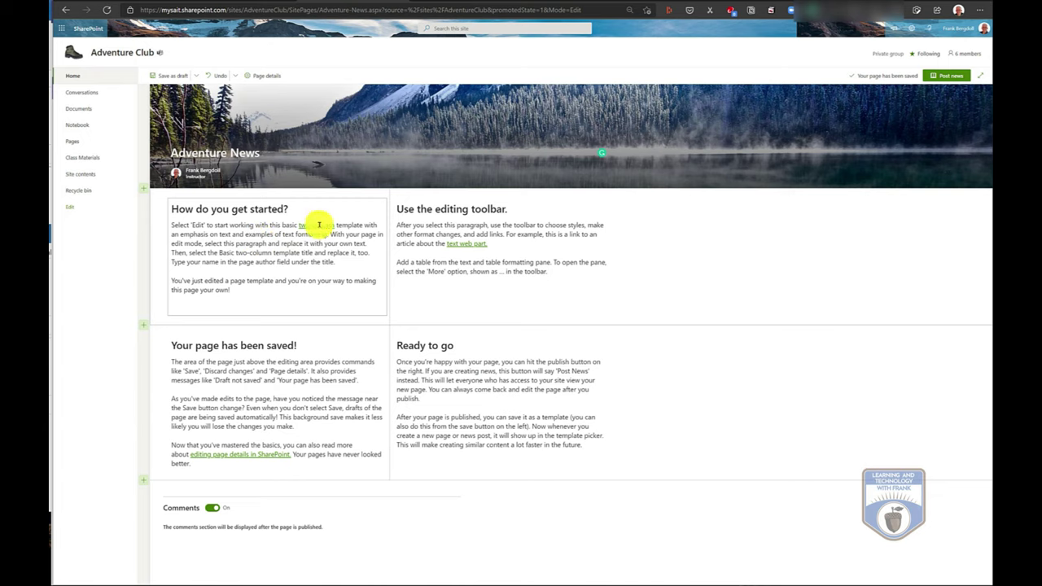
Step: Delete all four placeholder text web parts from the two sections of the news post
click(222, 238)
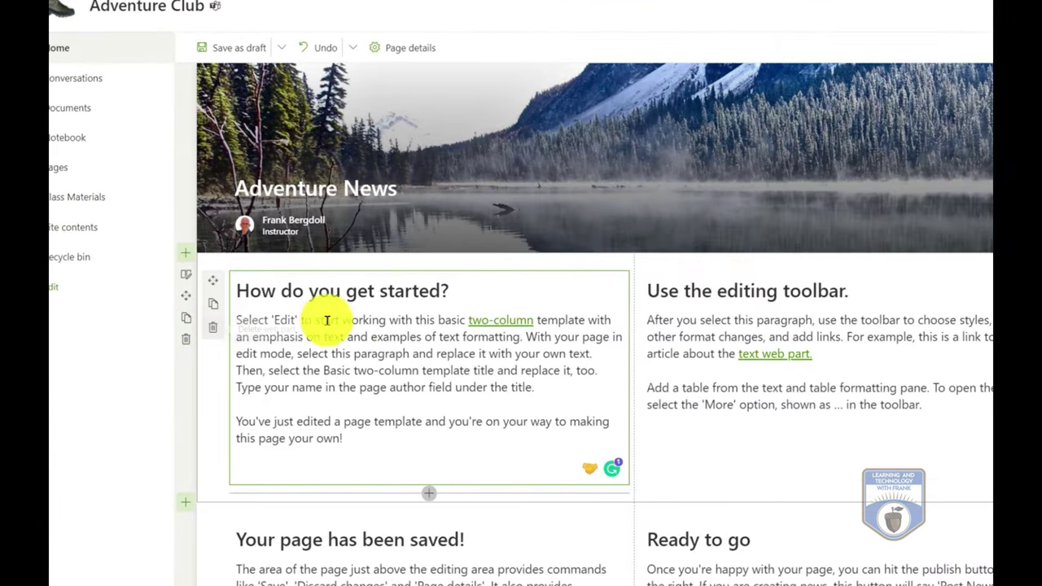
click(214, 332)
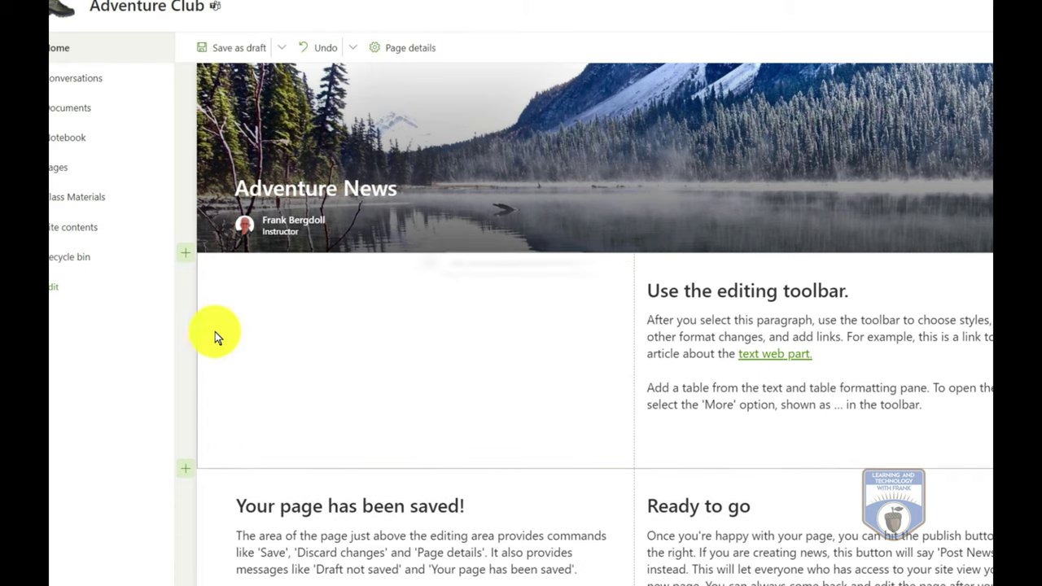
click(716, 334)
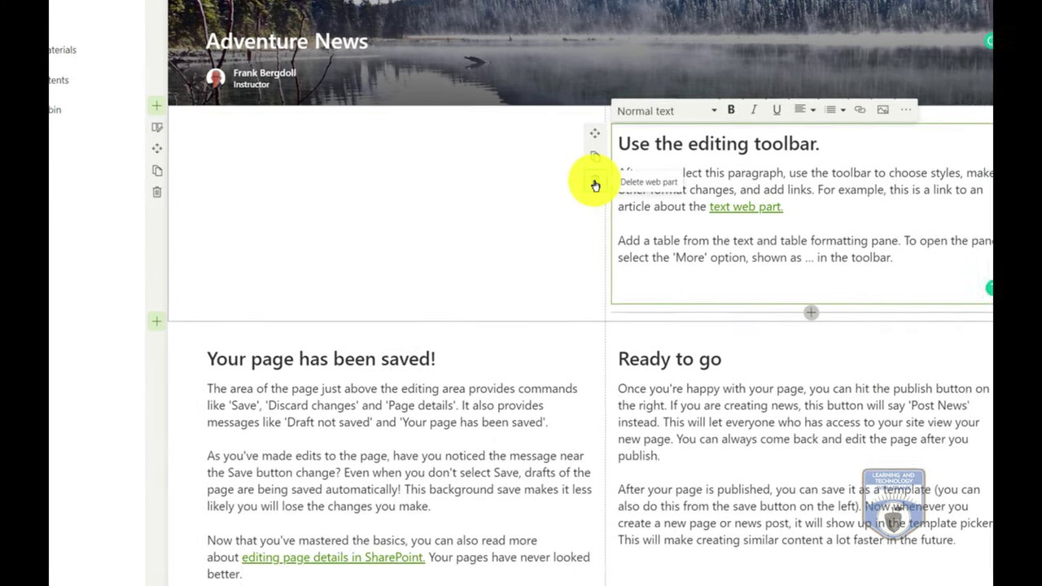
scroll(593, 181, down, 5)
click(402, 244)
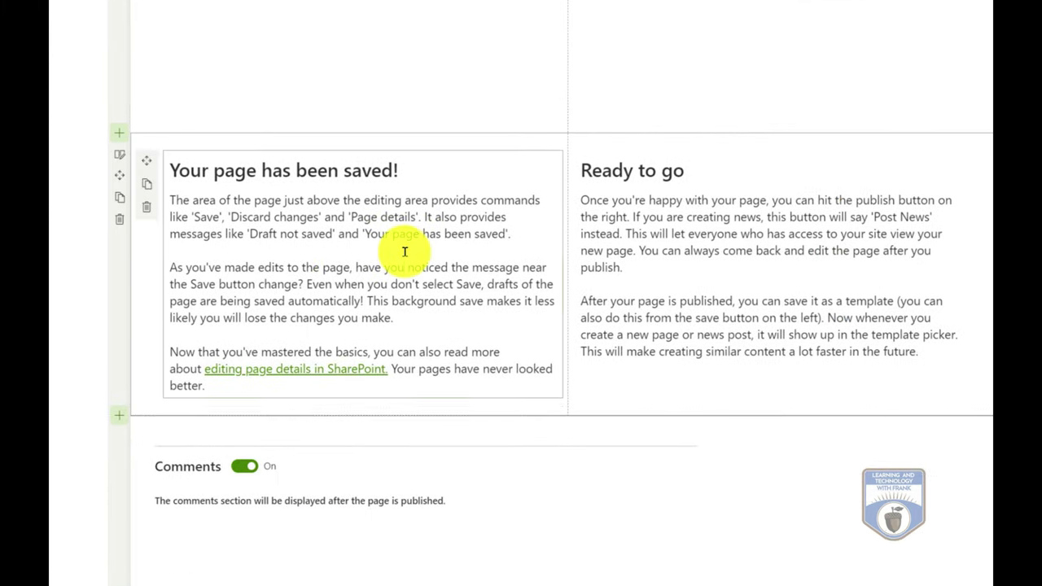
click(149, 208)
click(679, 300)
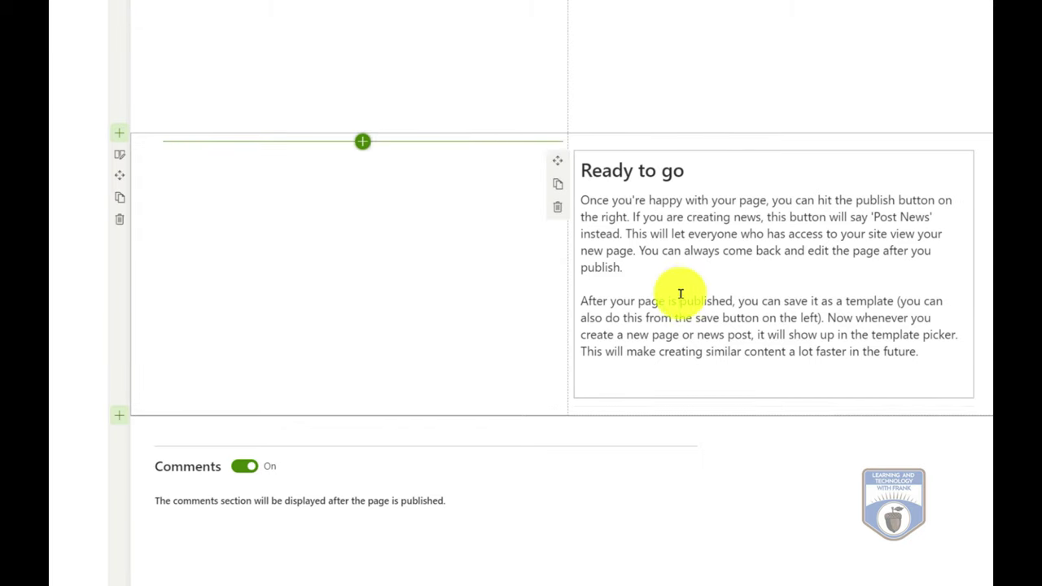
click(558, 207)
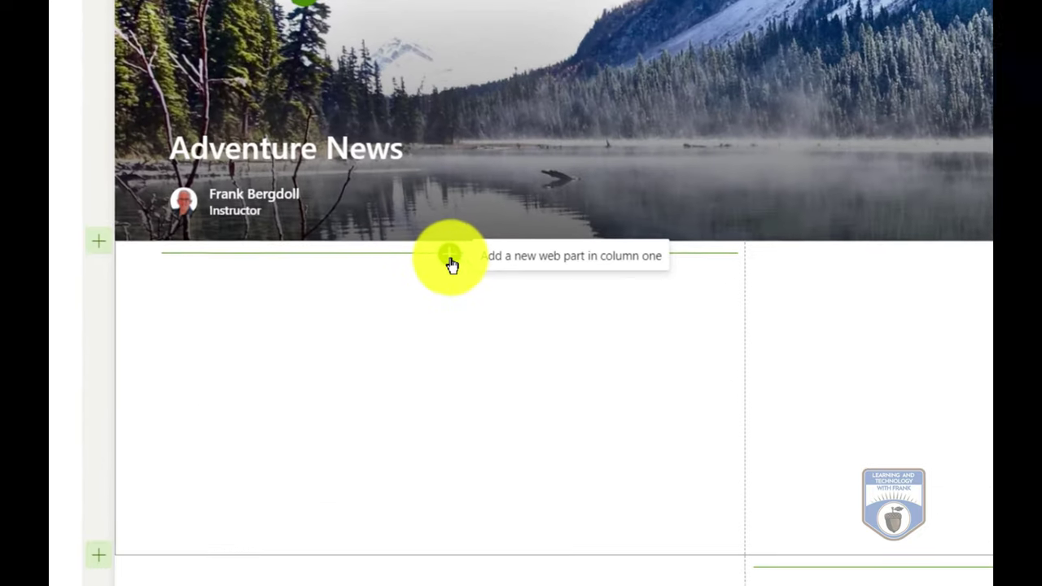
Step: Add a YouTube web part to column one of the first section and open its video settings
click(450, 259)
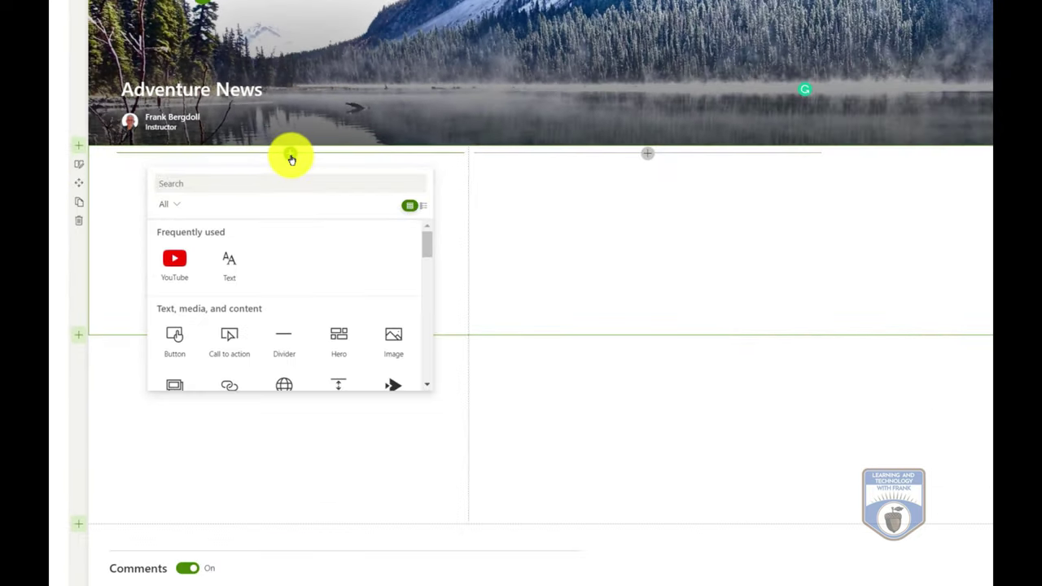
click(182, 269)
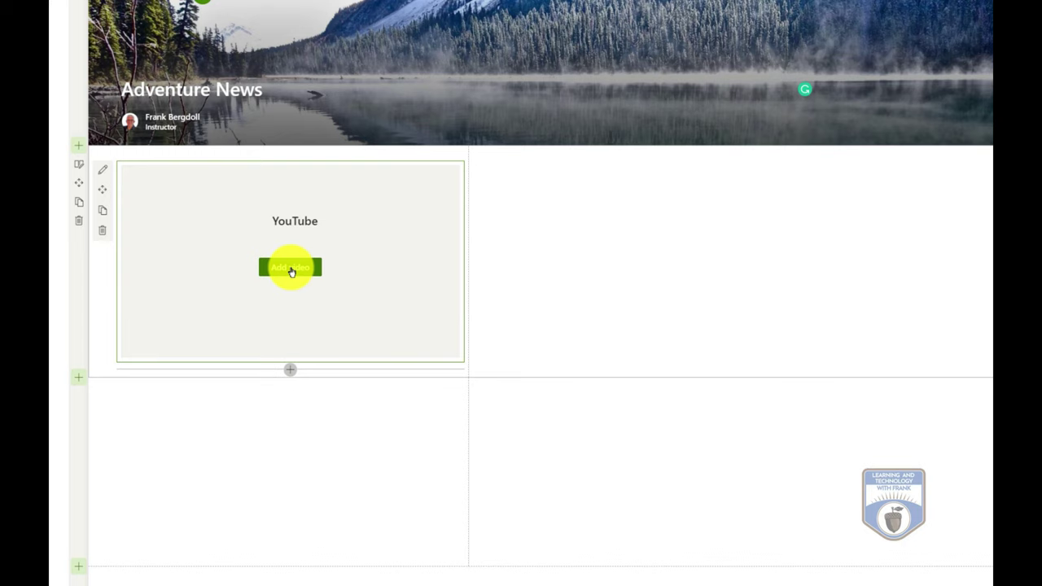
click(291, 268)
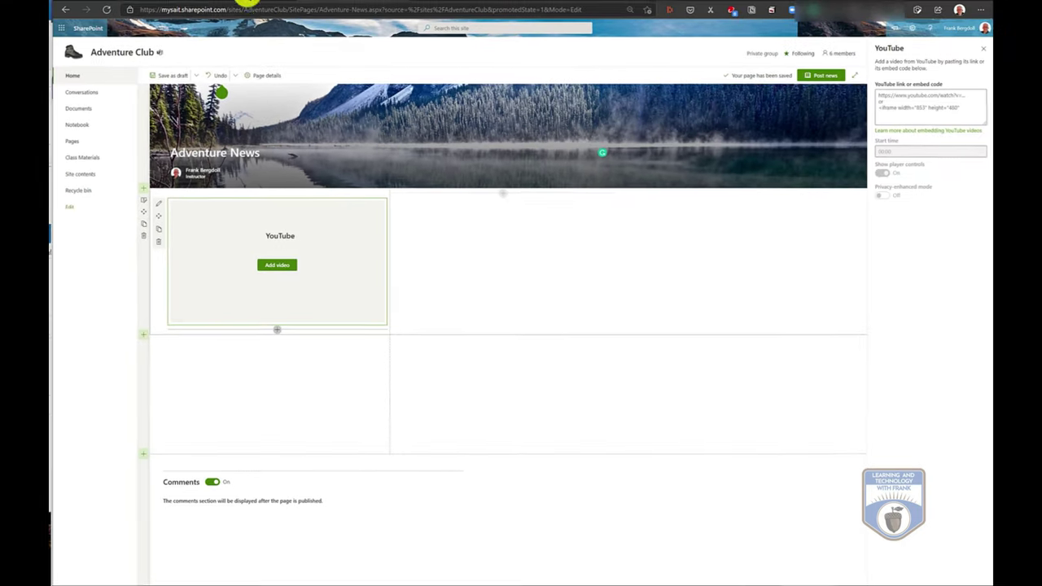
Step: Switch to YouTube and copy the embed code of the video "7 Outdoor Apps for Exploring and Learning about Nature"
click(231, 2)
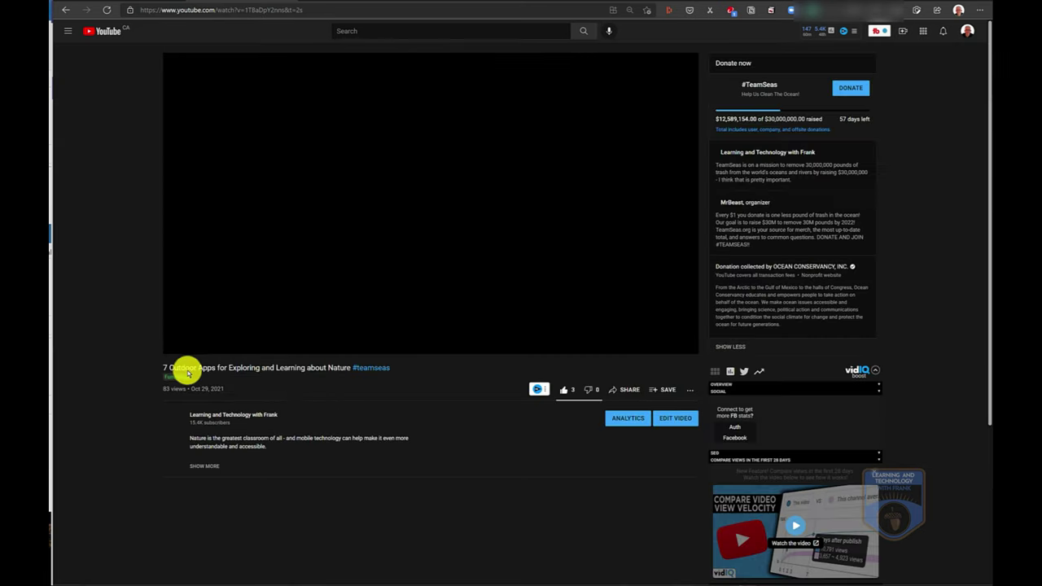
click(179, 345)
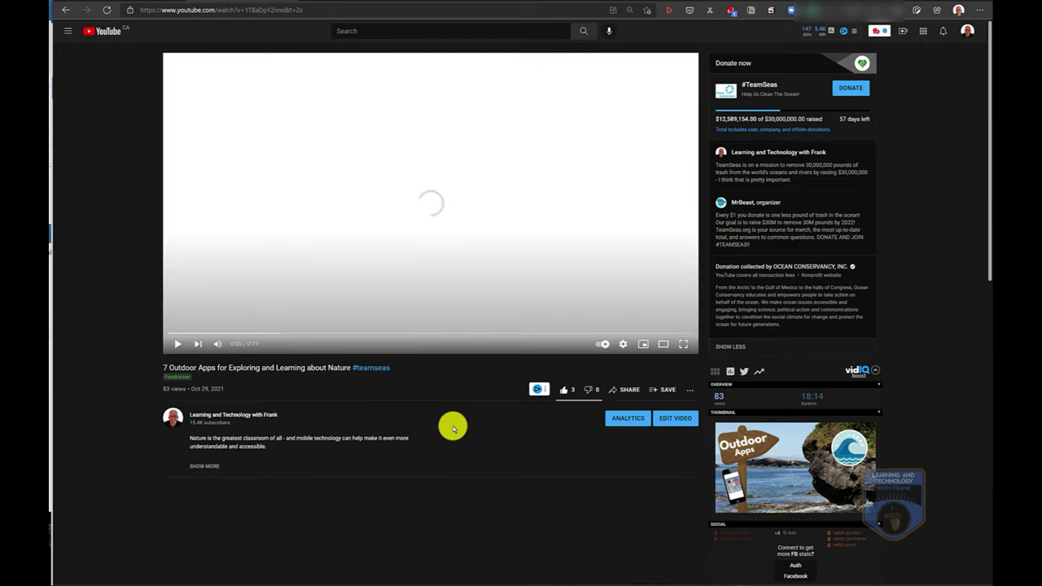
click(630, 388)
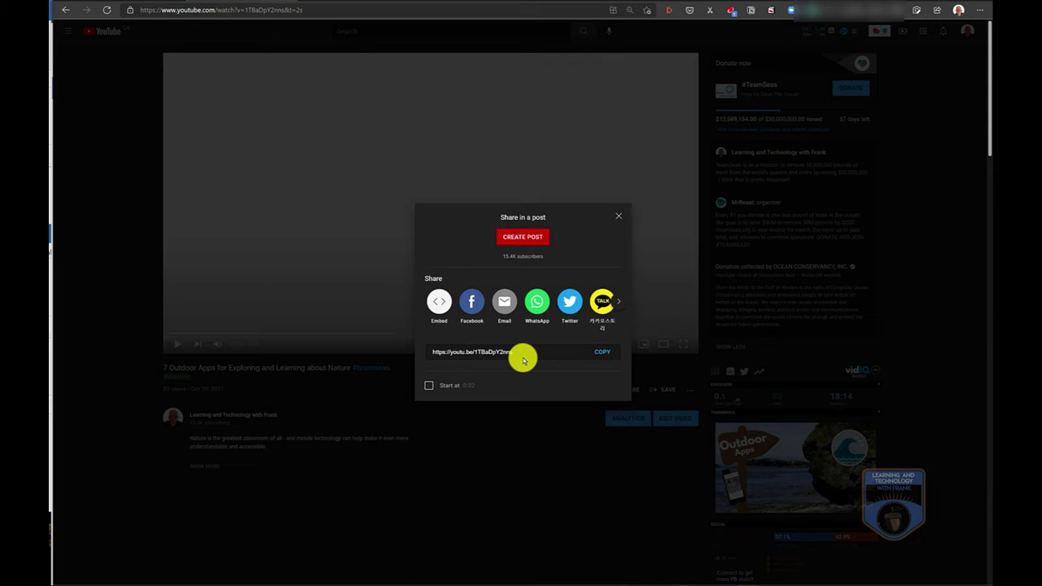
click(439, 305)
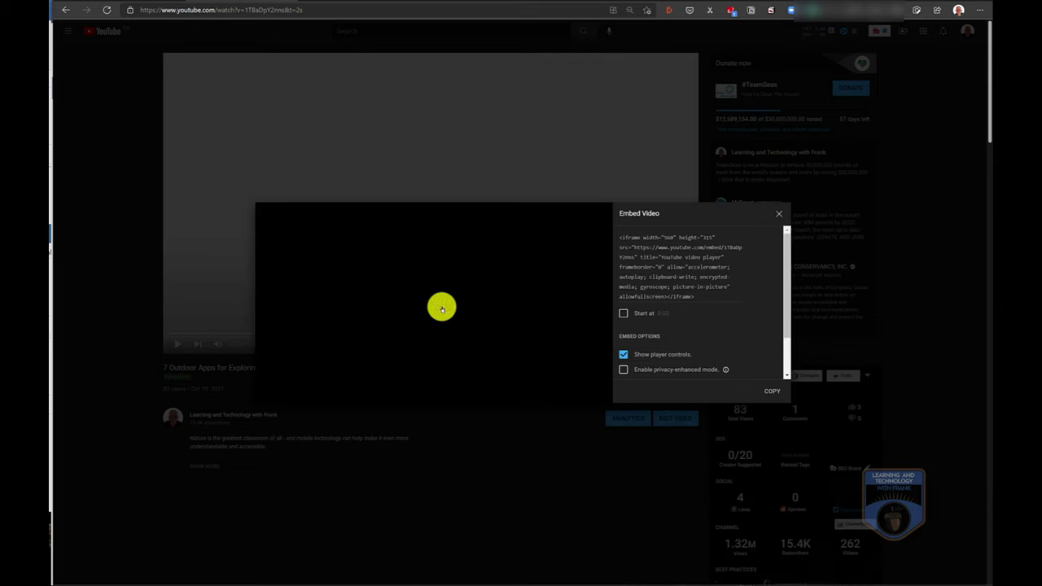
click(773, 390)
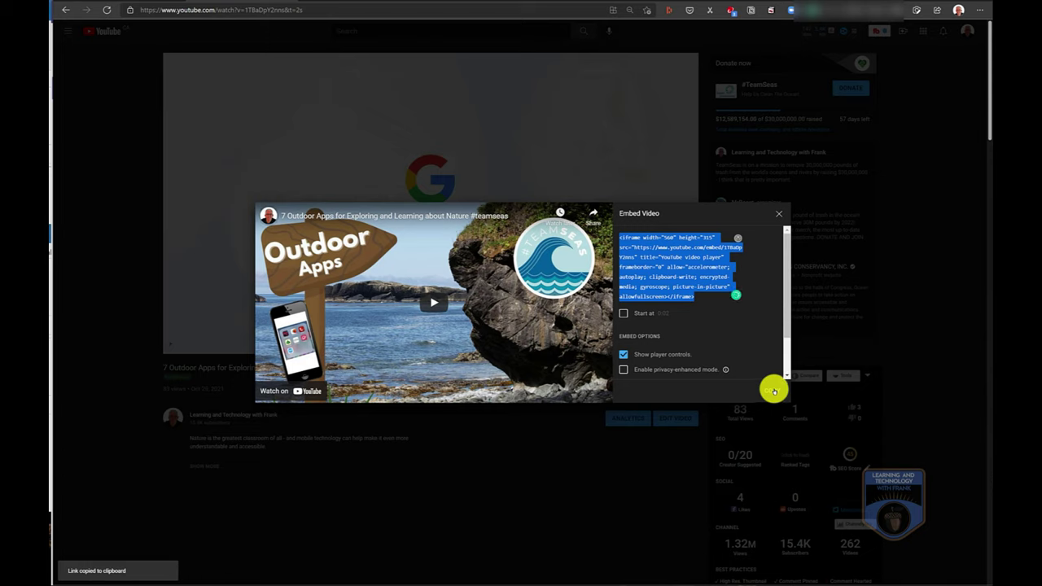
Step: Return to the SharePoint news post, paste the embed code into the YouTube web part and caption the video "Outdoor Aps"
click(336, 2)
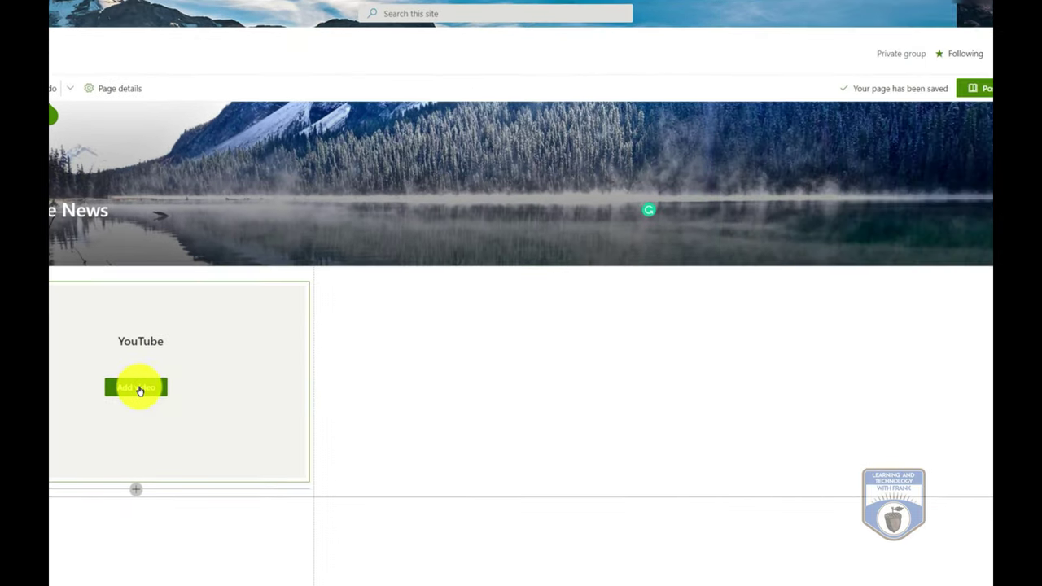
click(412, 421)
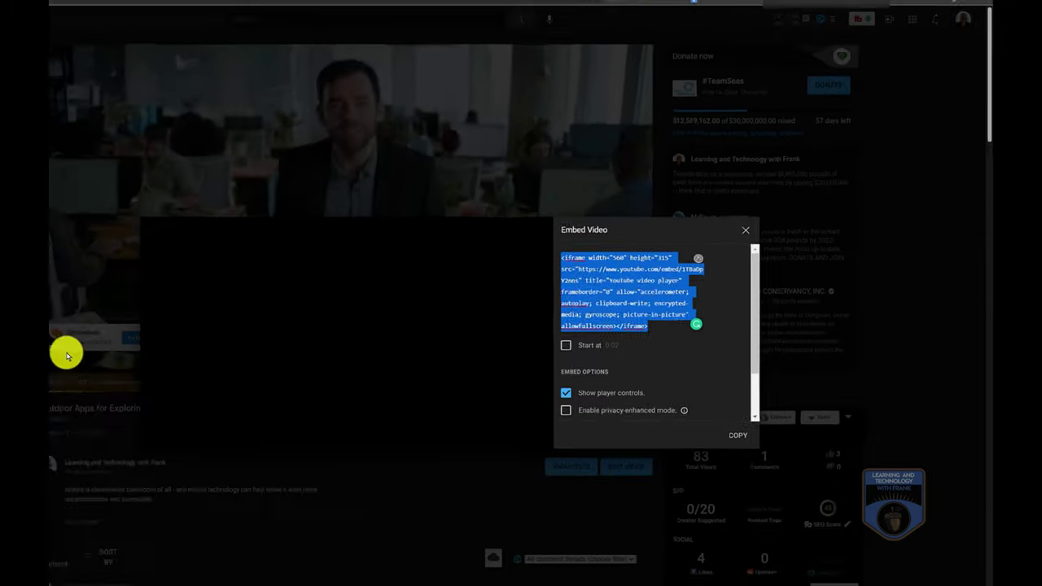
click(181, 349)
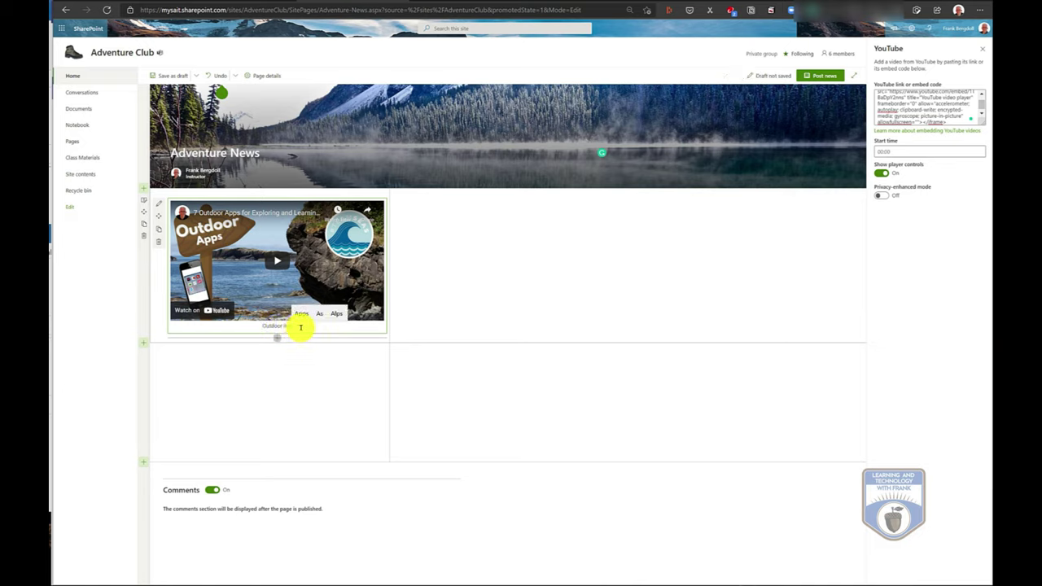
Step: Add a Text web part beside the video reading "This video shows some outdoor Apps we can use on our Adventure"
click(454, 285)
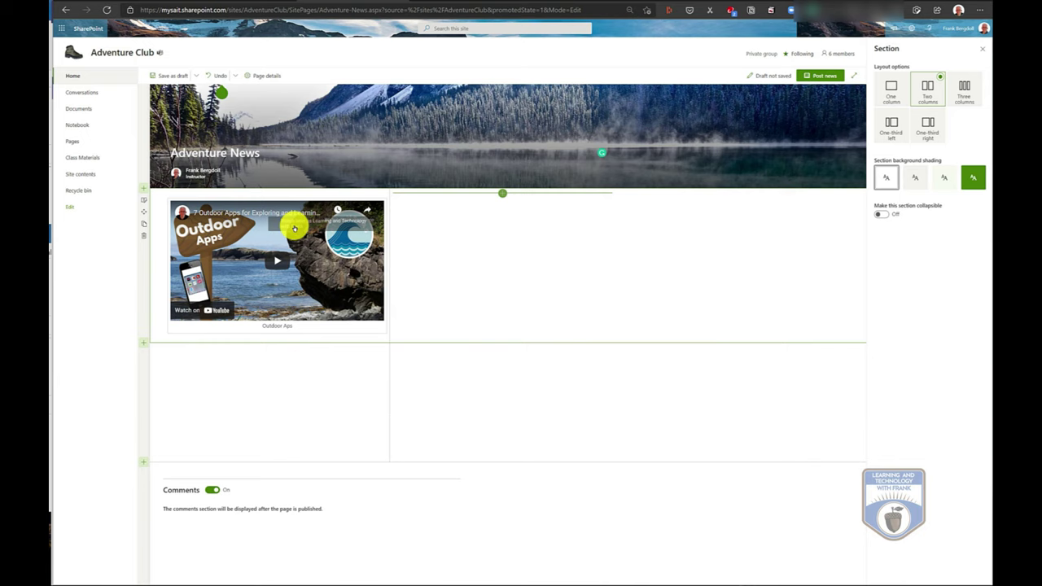
click(502, 195)
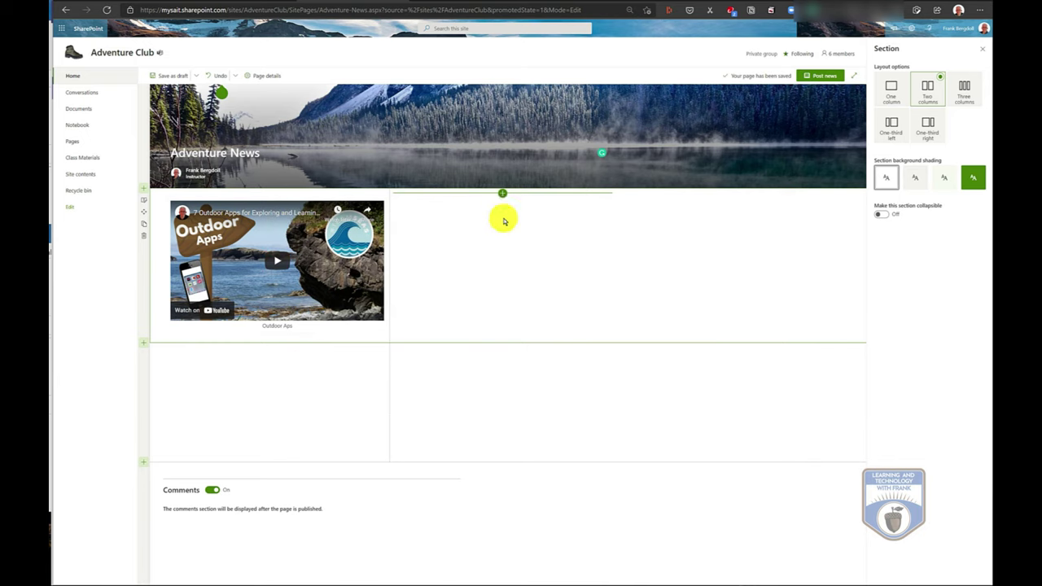
scroll(510, 286, down, 5)
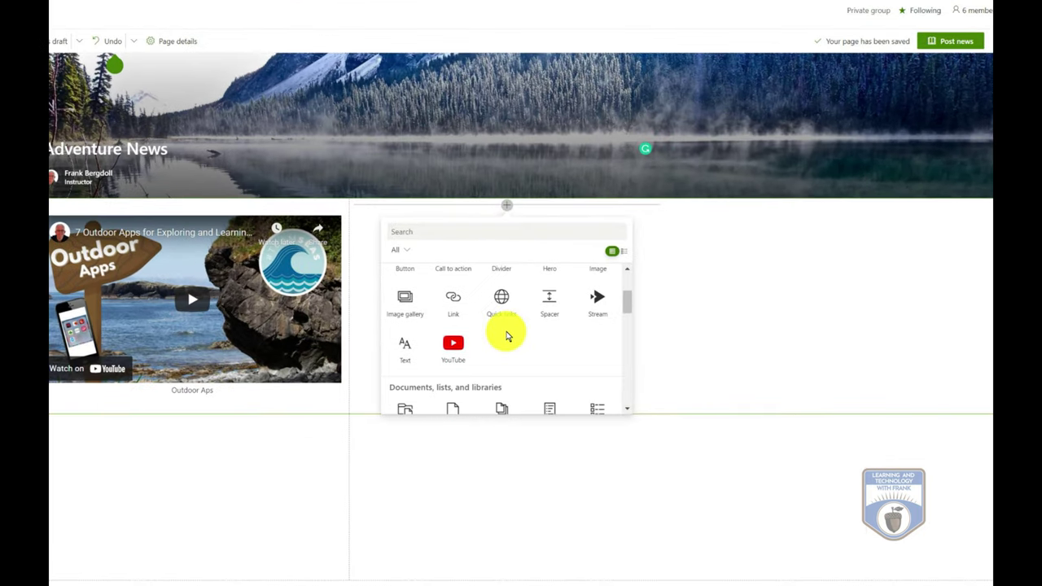
scroll(505, 336, down, 5)
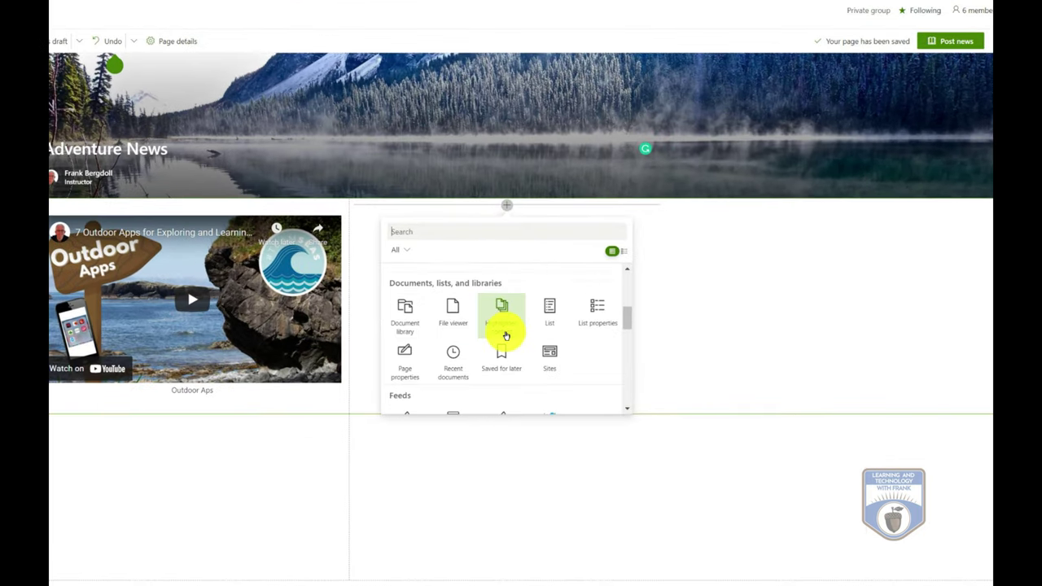
scroll(505, 336, up, 8)
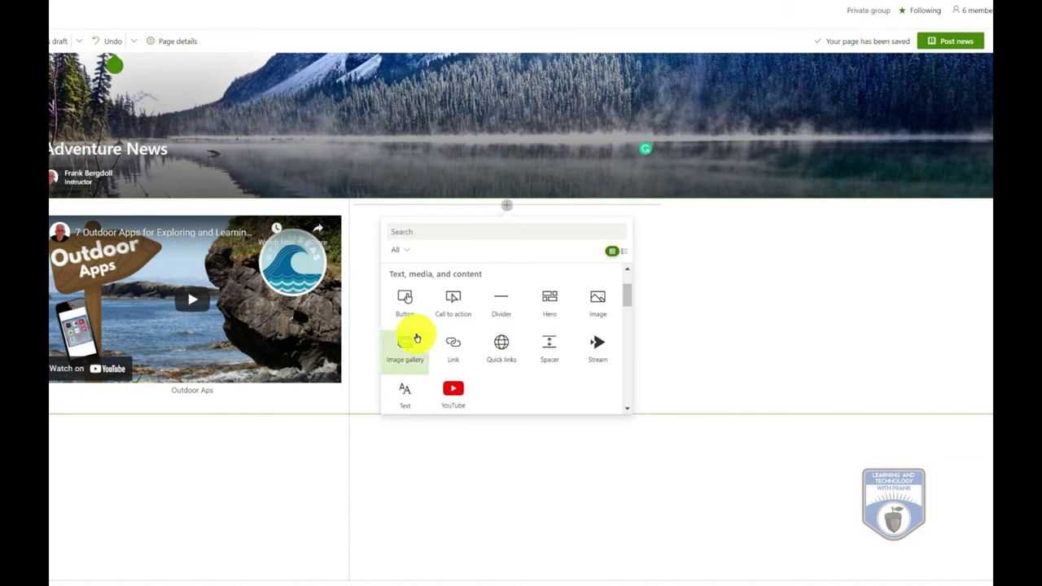
scroll(419, 333, up, 1)
click(459, 307)
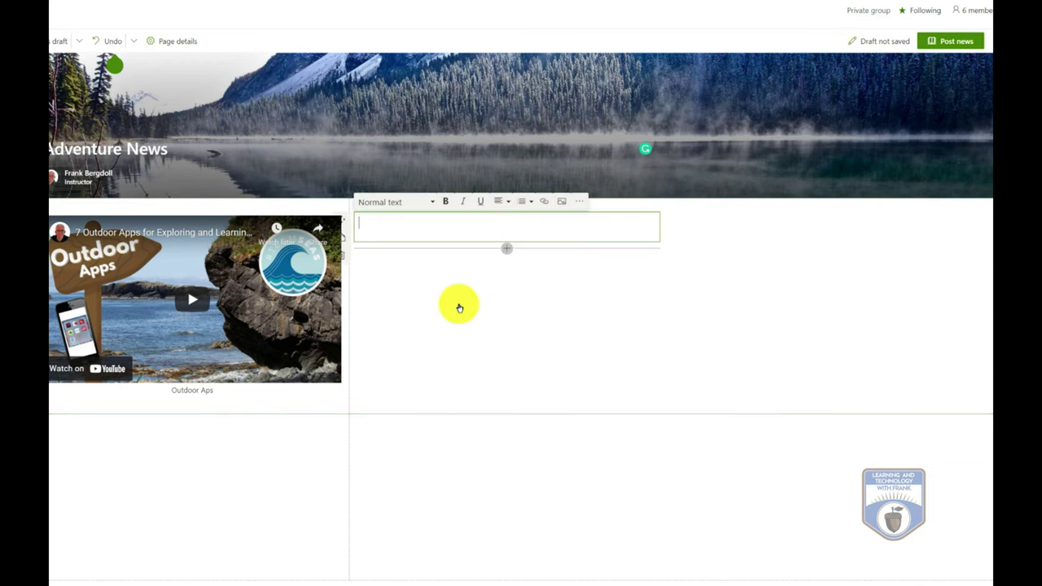
text(This video shows some outdoor Apps we can use on our Adventure)
Step: Make the whole sentence in the text web part beside the video bold
triple_click(463, 223)
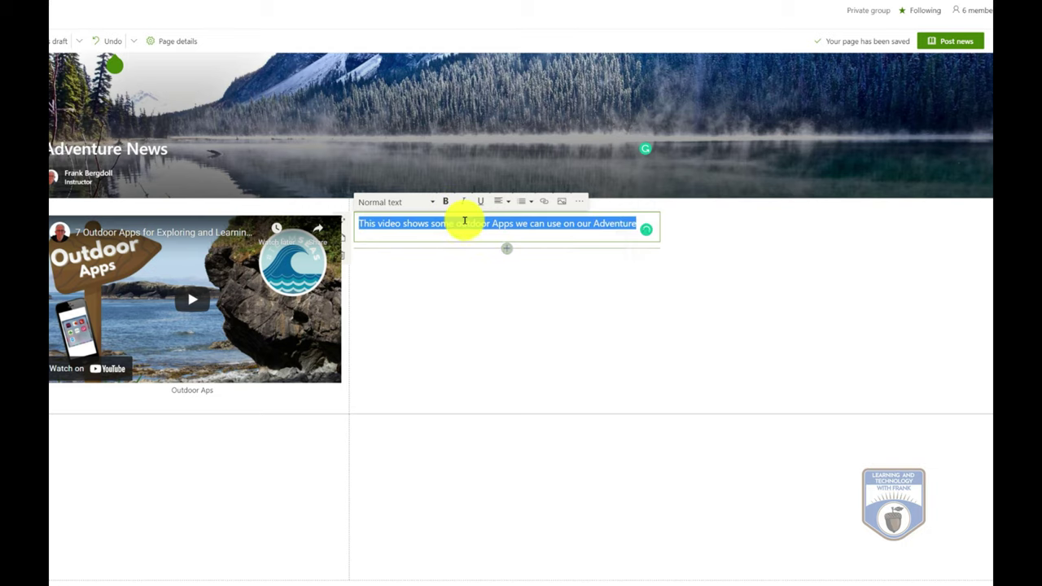
click(448, 204)
click(524, 234)
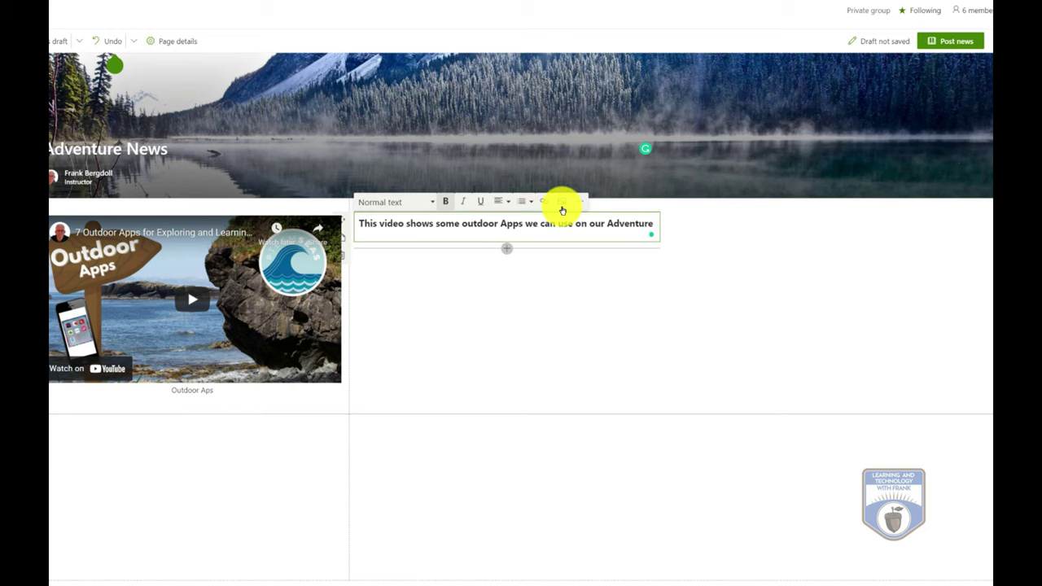
click(579, 205)
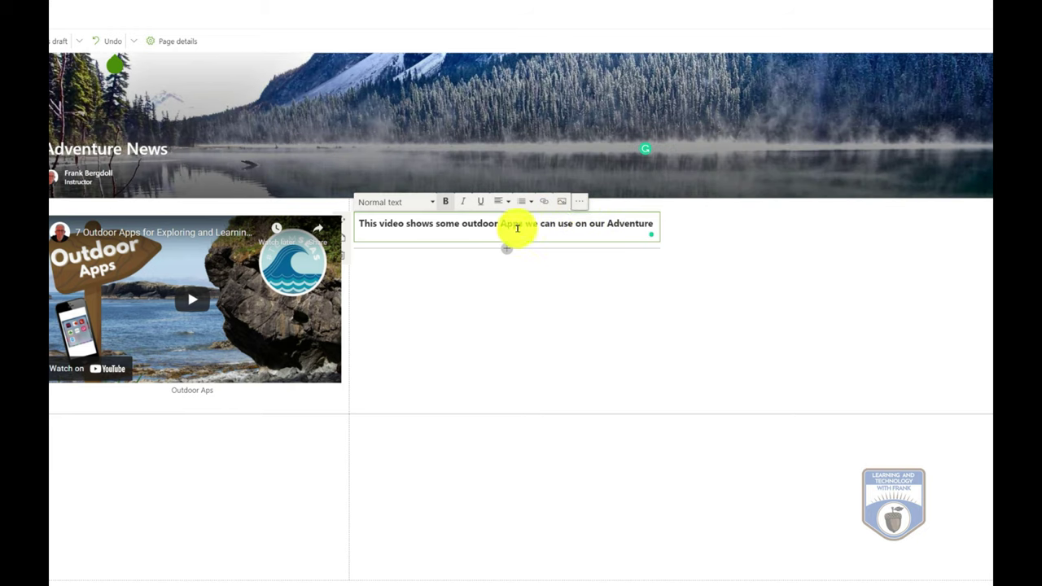
click(546, 307)
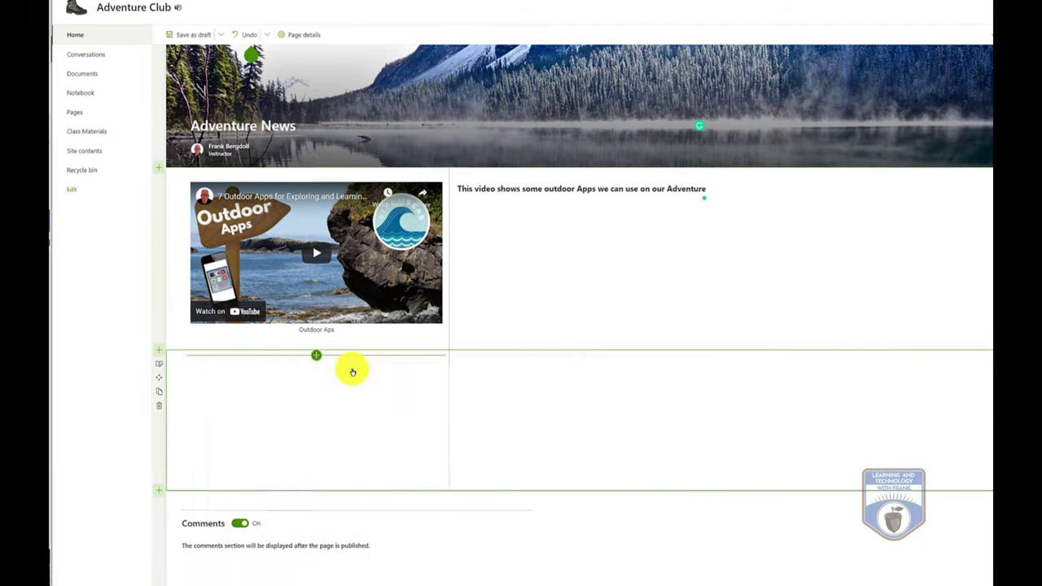
Step: Browse the available web parts and add Bing Maps to column one of the second section
click(318, 354)
scroll(350, 444, down, 3)
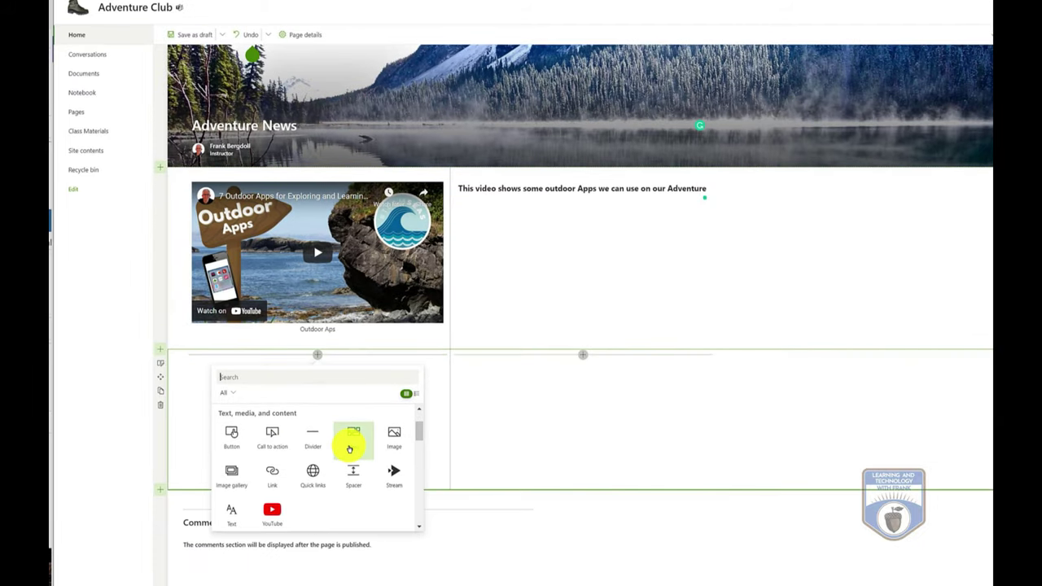
scroll(347, 448, down, 1)
scroll(347, 449, up, 1)
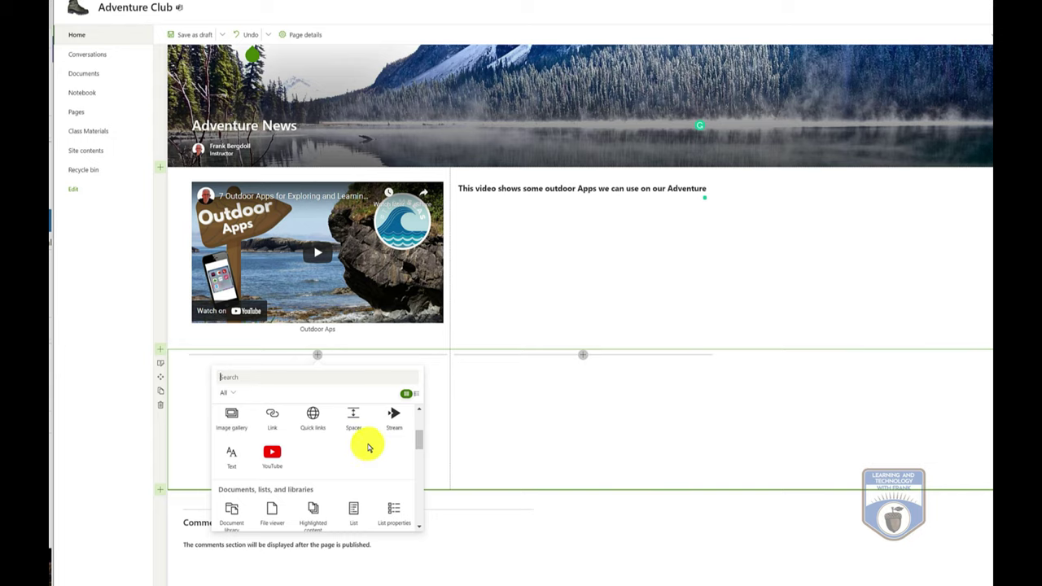
scroll(368, 448, down, 2)
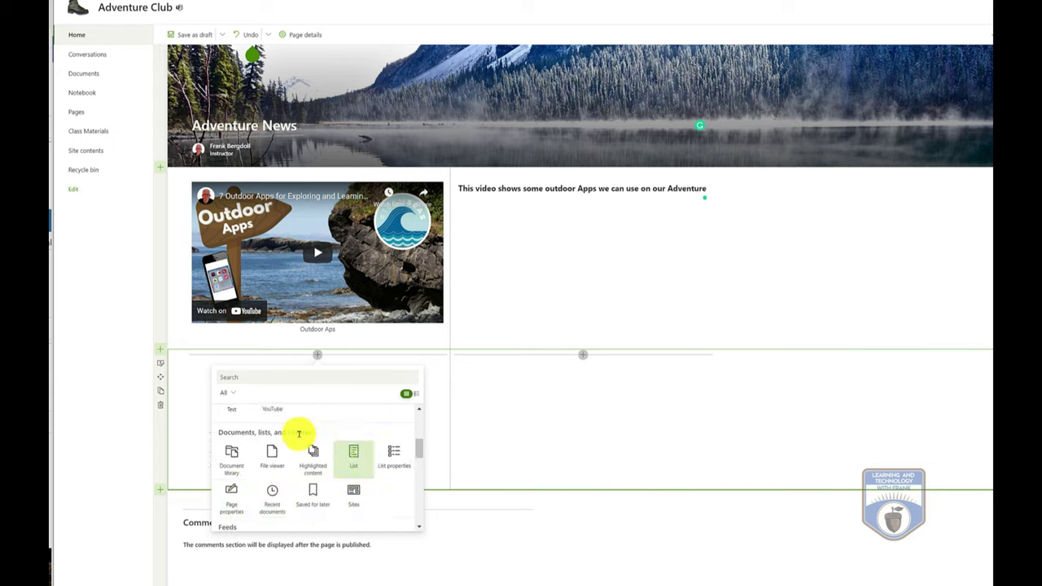
scroll(318, 482, down, 3)
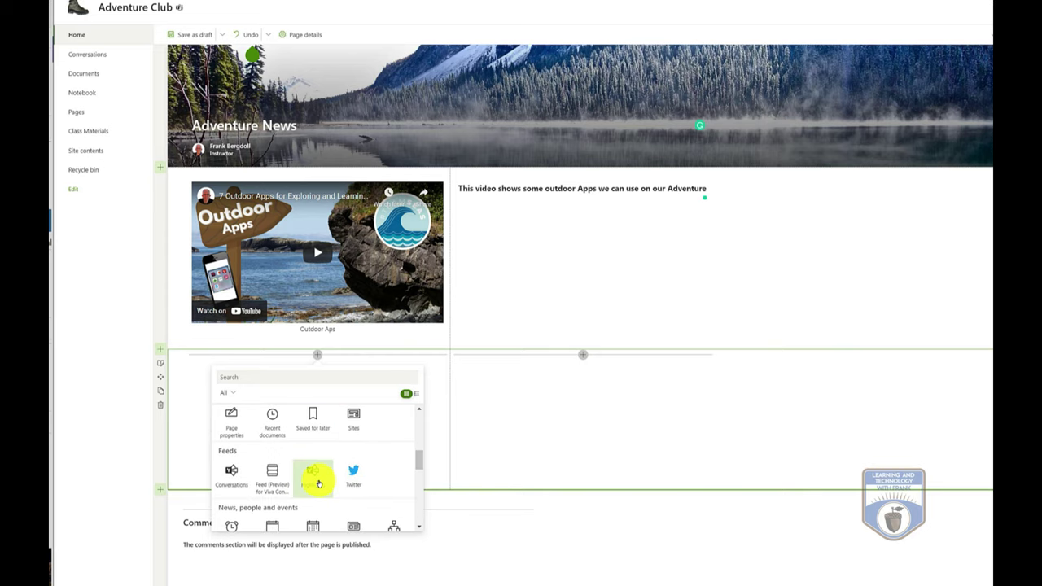
scroll(318, 484, down, 1)
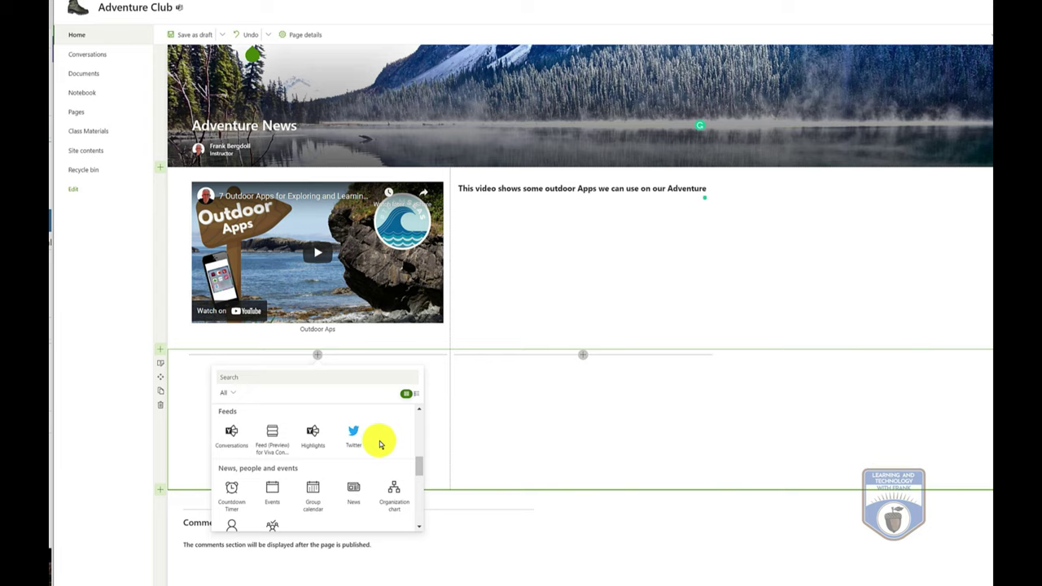
scroll(381, 456, down, 1)
scroll(366, 482, down, 5)
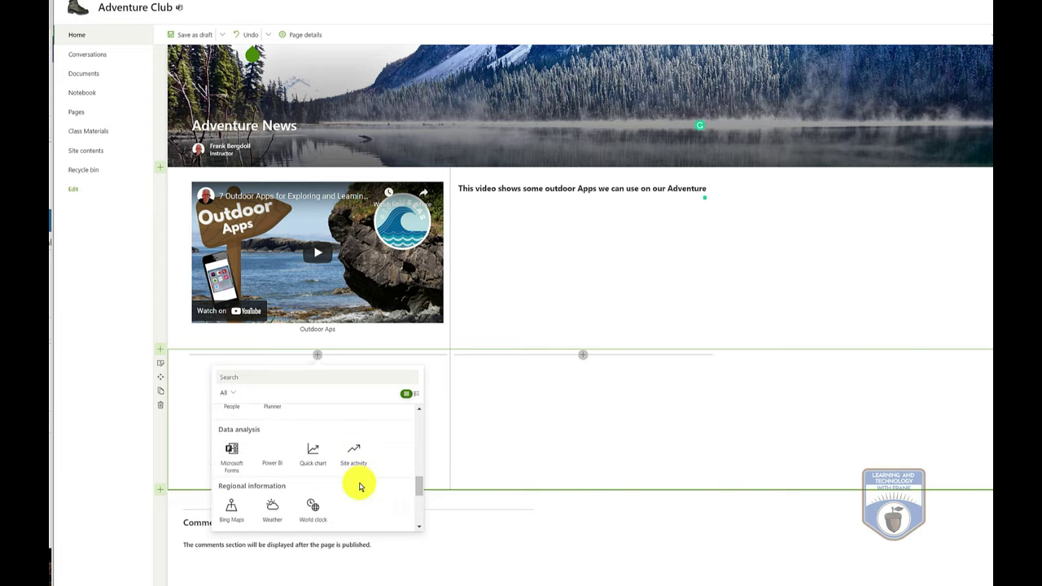
scroll(359, 483, up, 1)
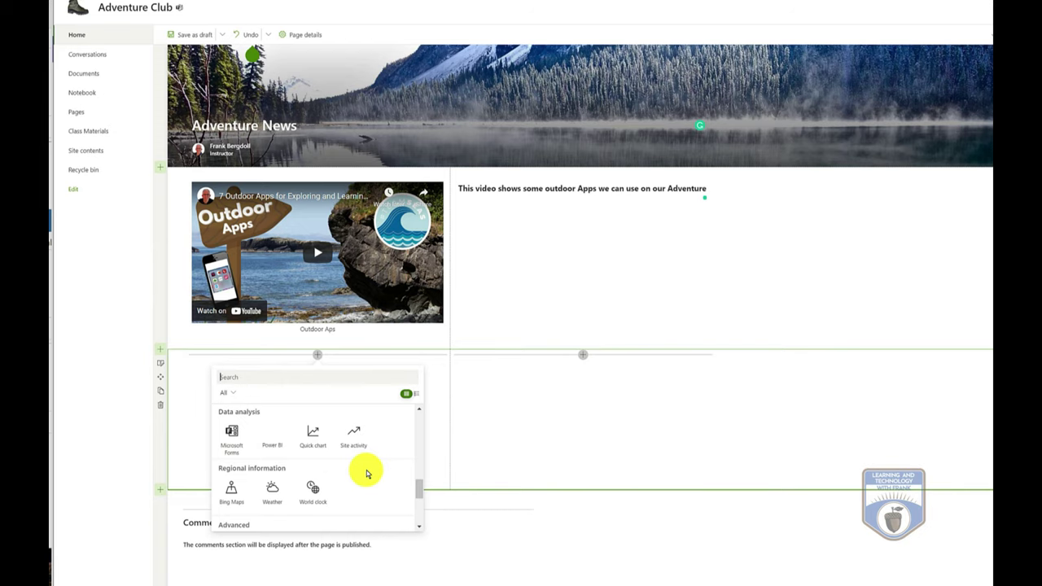
click(235, 497)
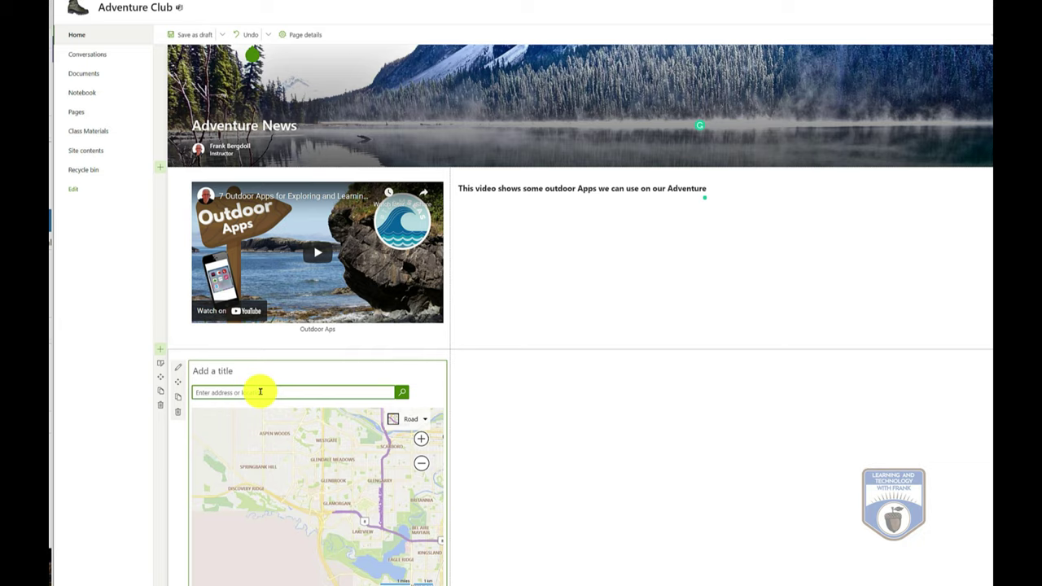
Step: Set the map's location to Banff, Alberta, Canada and zoom the map out
text(banff)
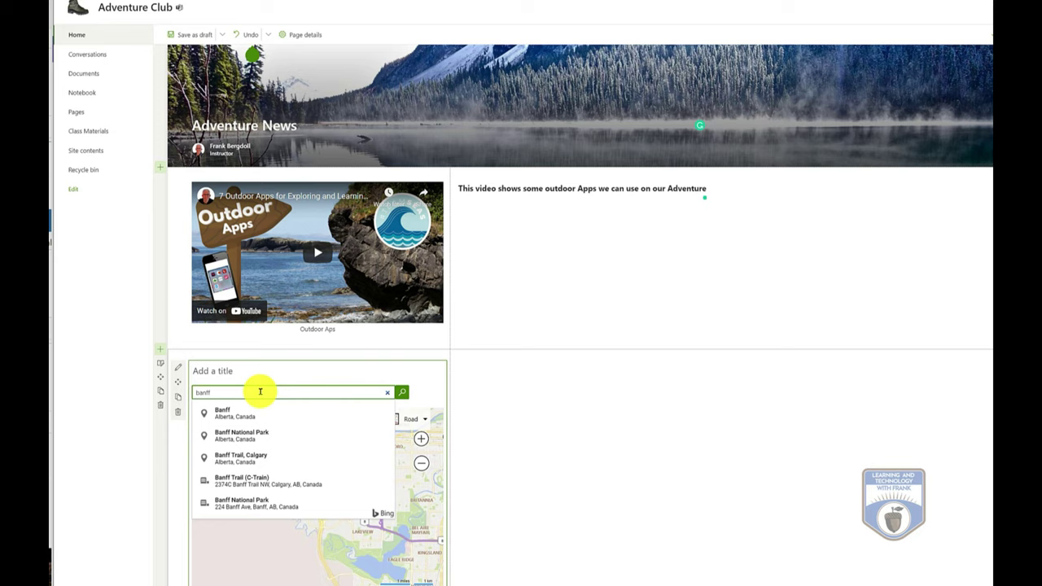
click(261, 412)
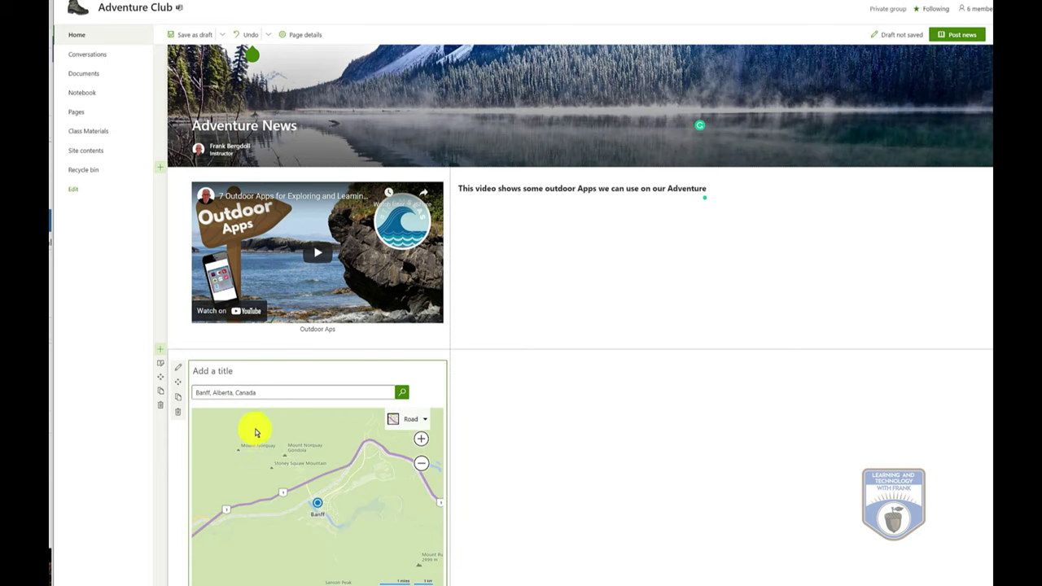
click(422, 462)
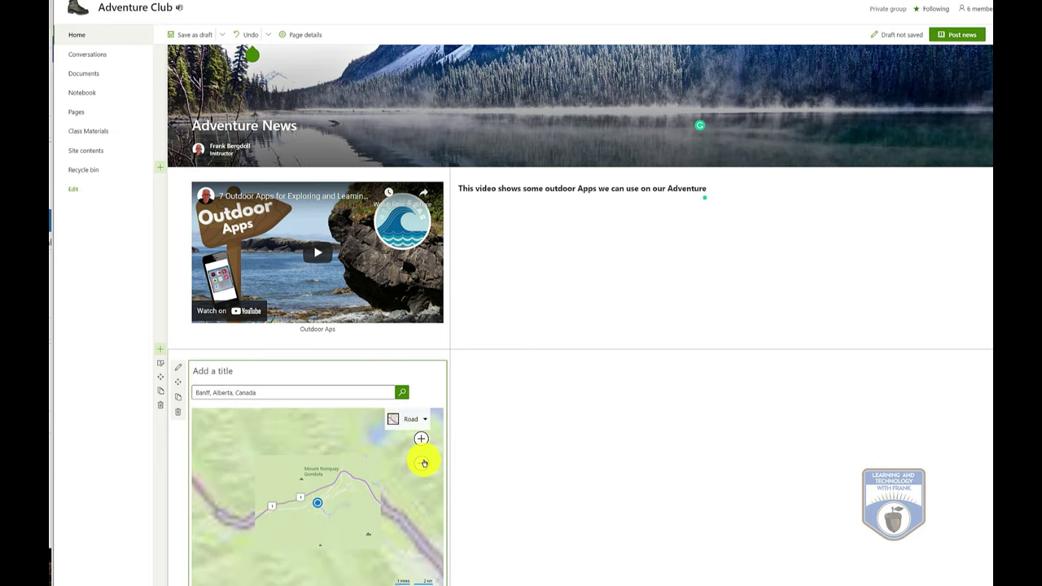
Step: Add a Call to action web part to the empty column beside the Banff map
scroll(534, 435, down, 1)
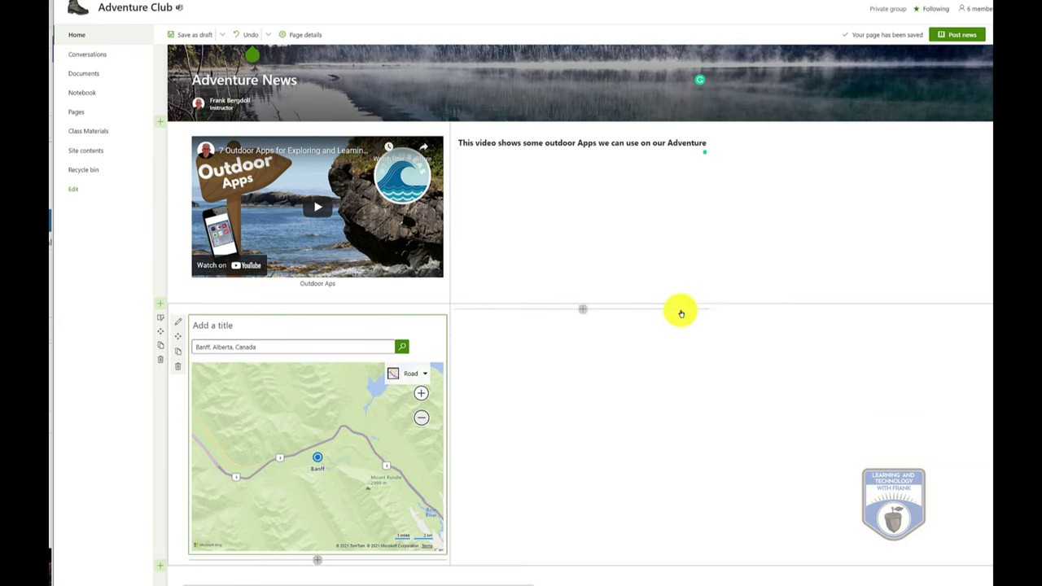
scroll(679, 314, up, 1)
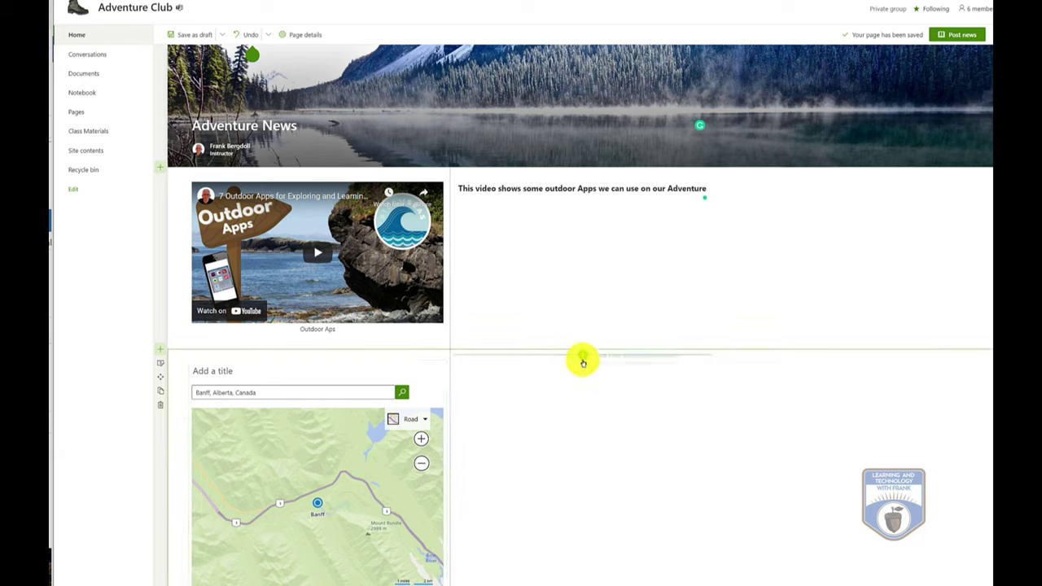
click(583, 358)
scroll(561, 454, down, 3)
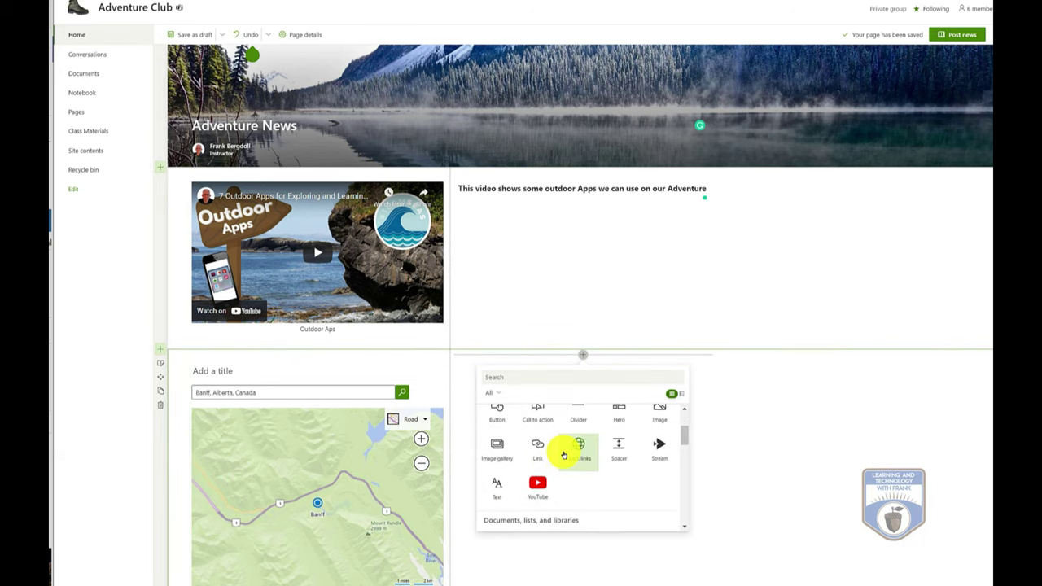
scroll(562, 455, up, 1)
click(538, 453)
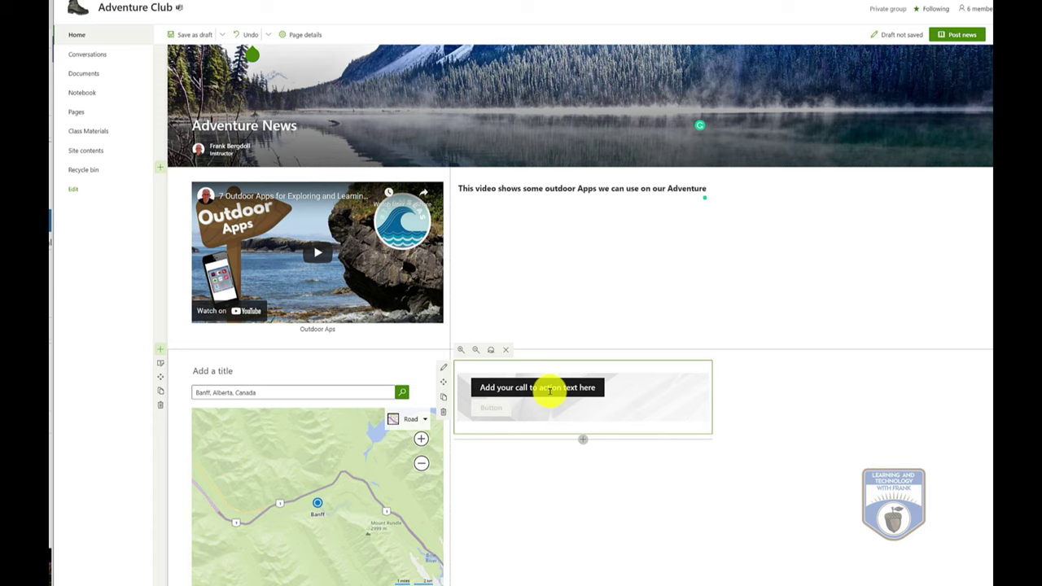
Step: Set the call to action text to "Get some Books" and publish the news post
click(549, 390)
text(Get some Books)
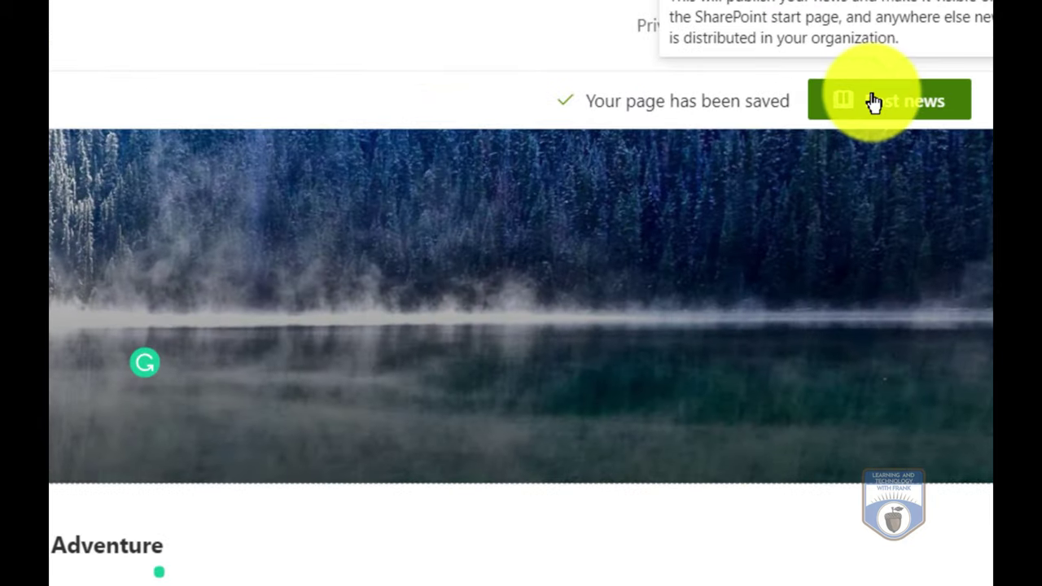
click(873, 101)
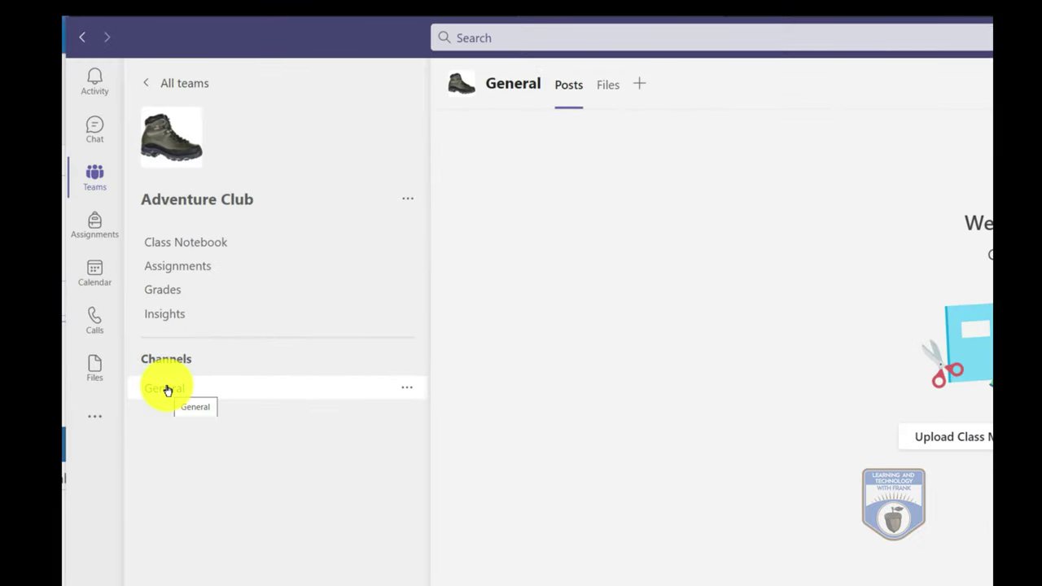
Step: Search the Teams apps for "share" and start adding the SharePoint Pages app to a team
click(98, 420)
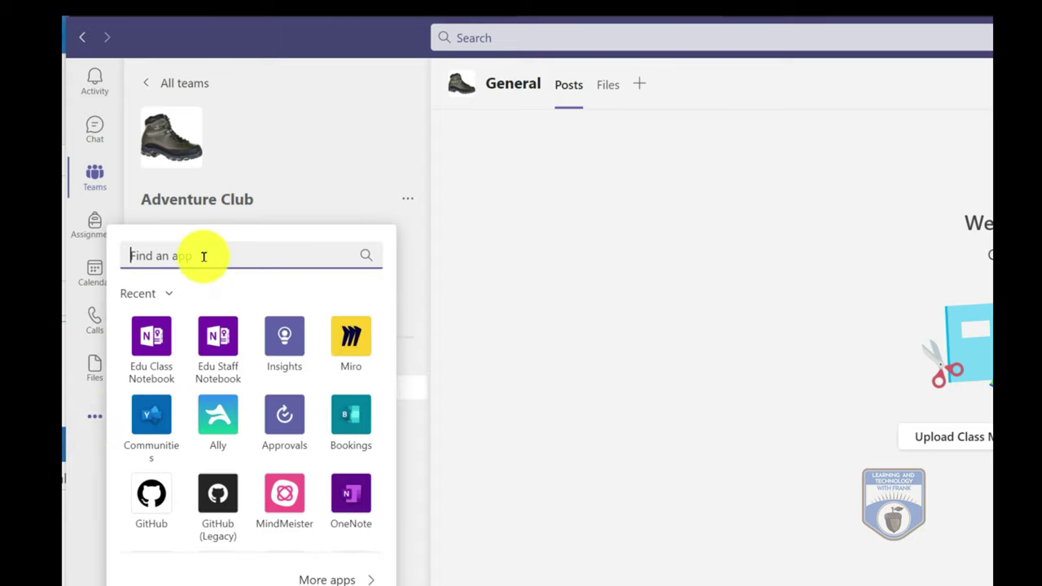
text(share)
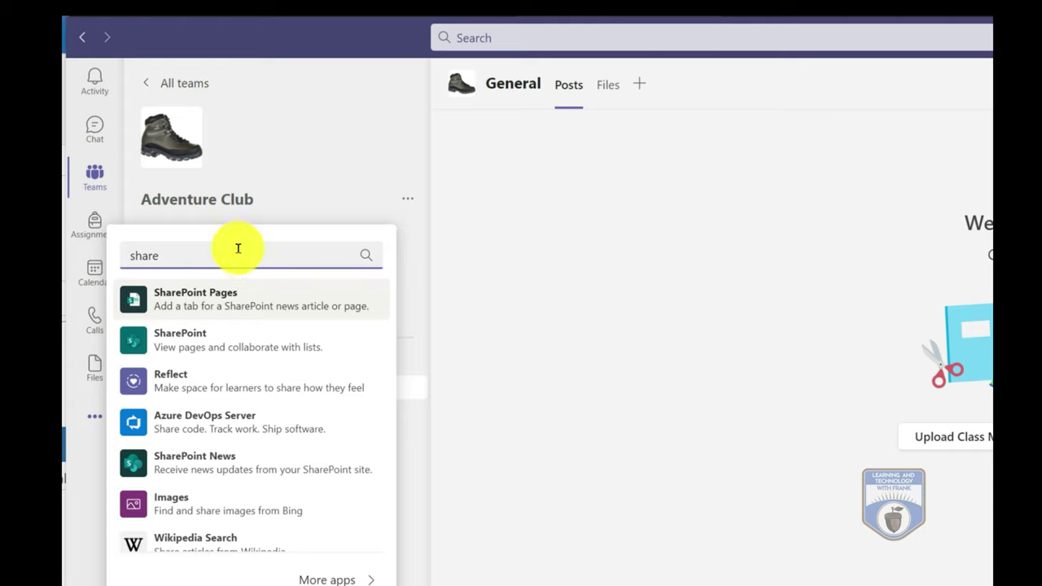
click(213, 300)
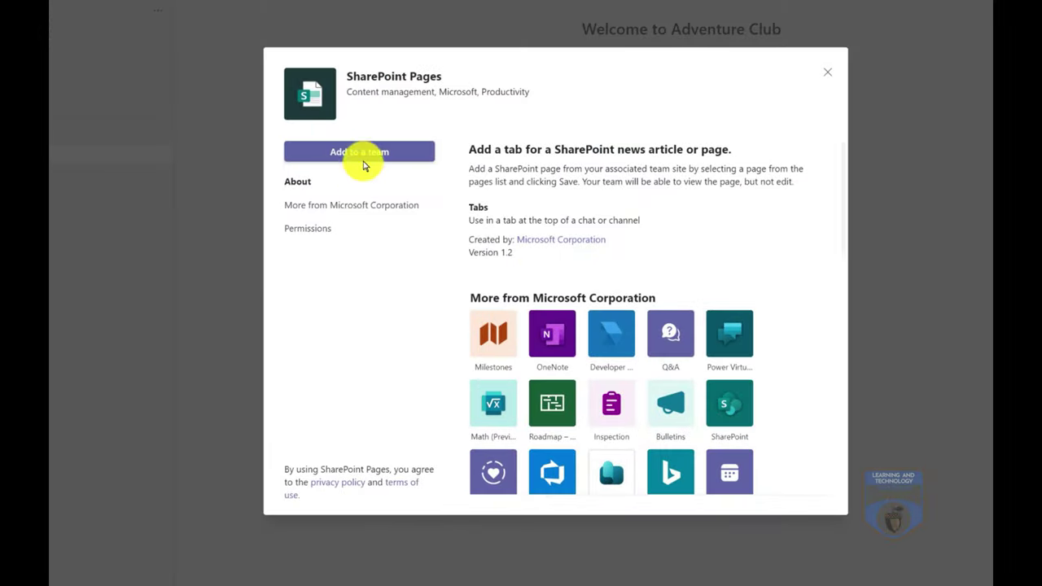
click(367, 153)
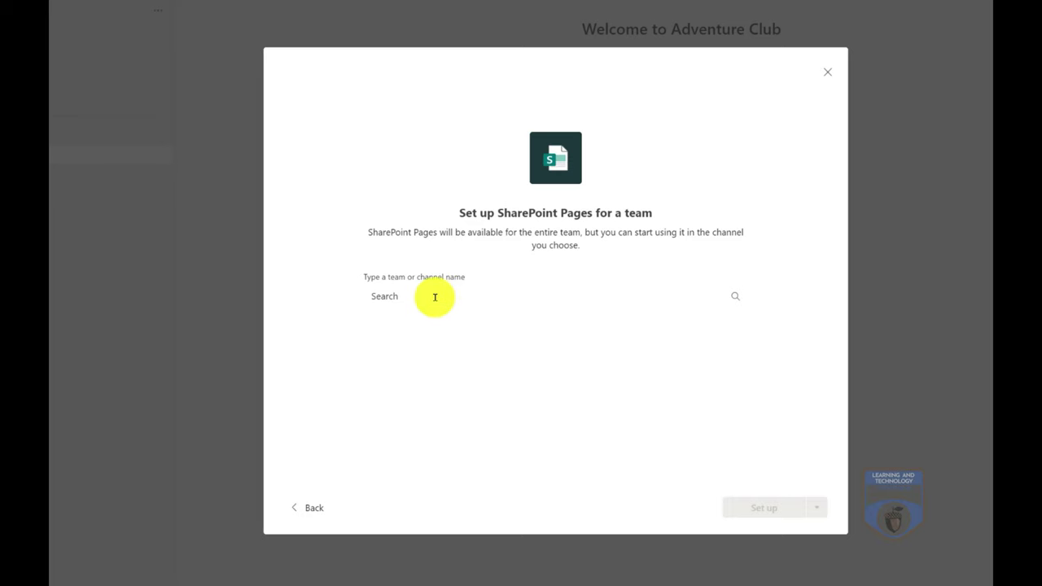
Step: Set up the SharePoint Pages tab in Adventure Club's General channel with the Adventure News page
click(435, 297)
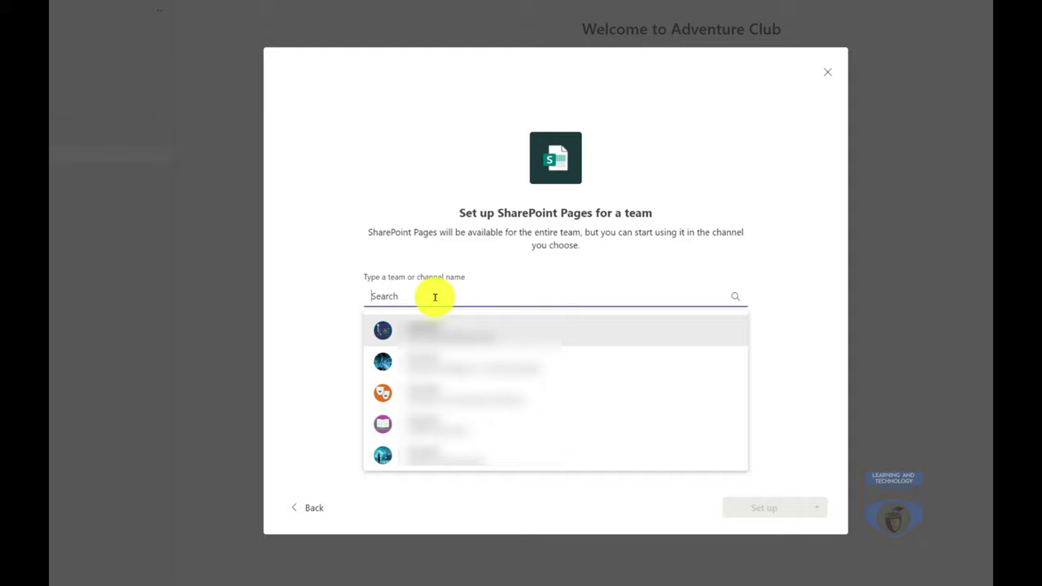
text(ad)
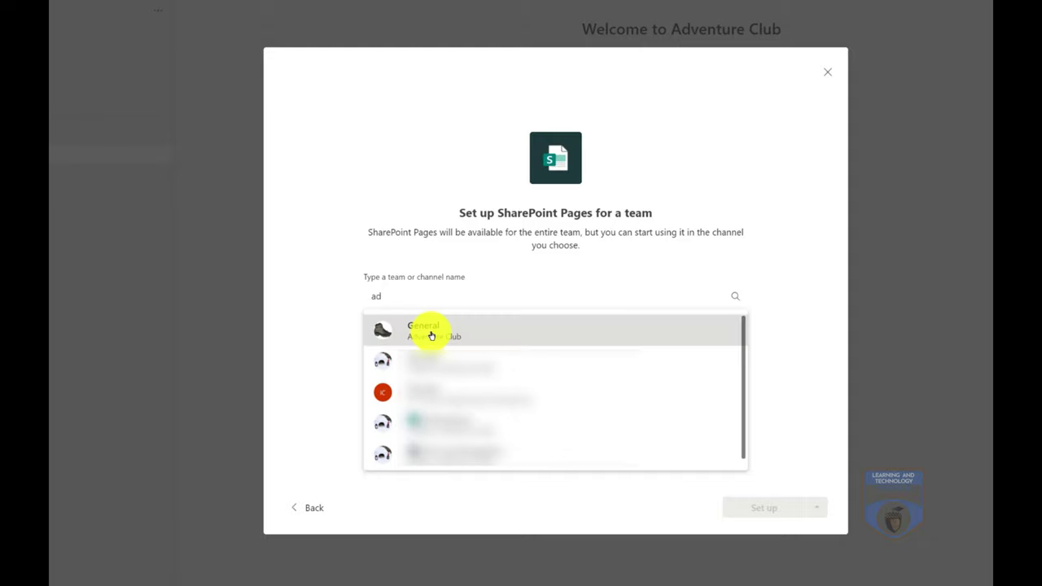
click(431, 334)
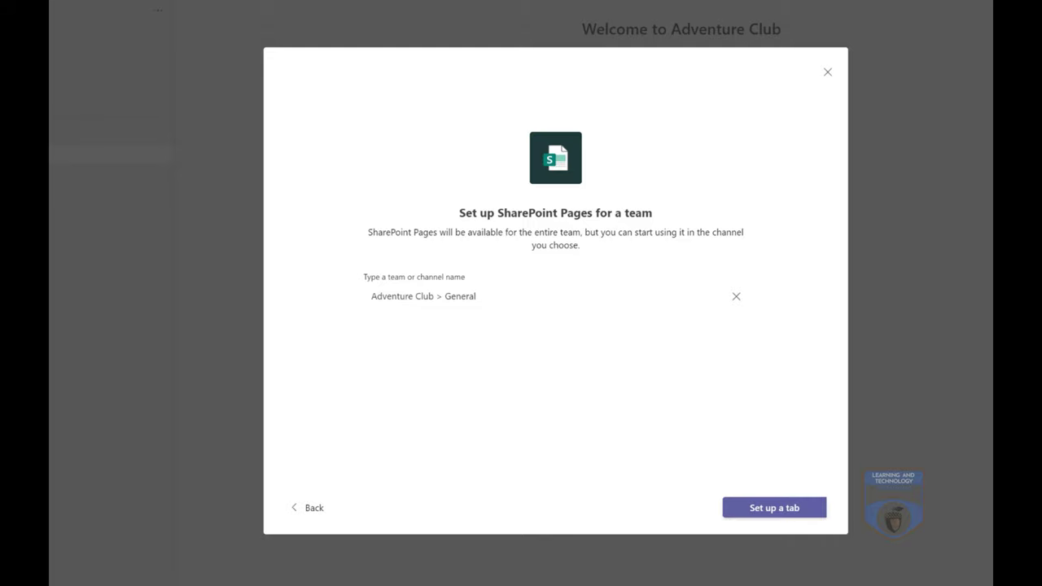
click(773, 504)
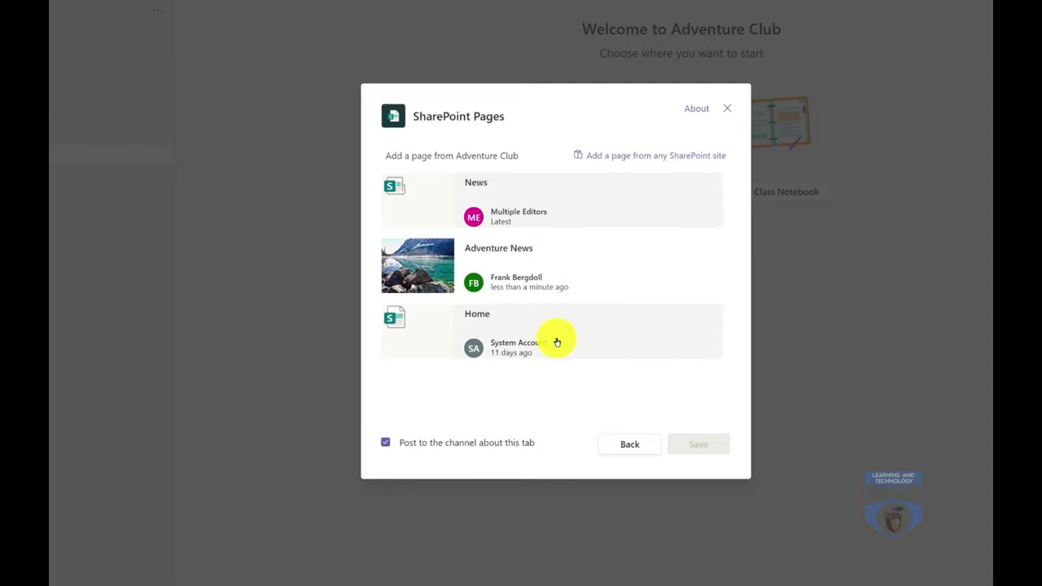
click(516, 290)
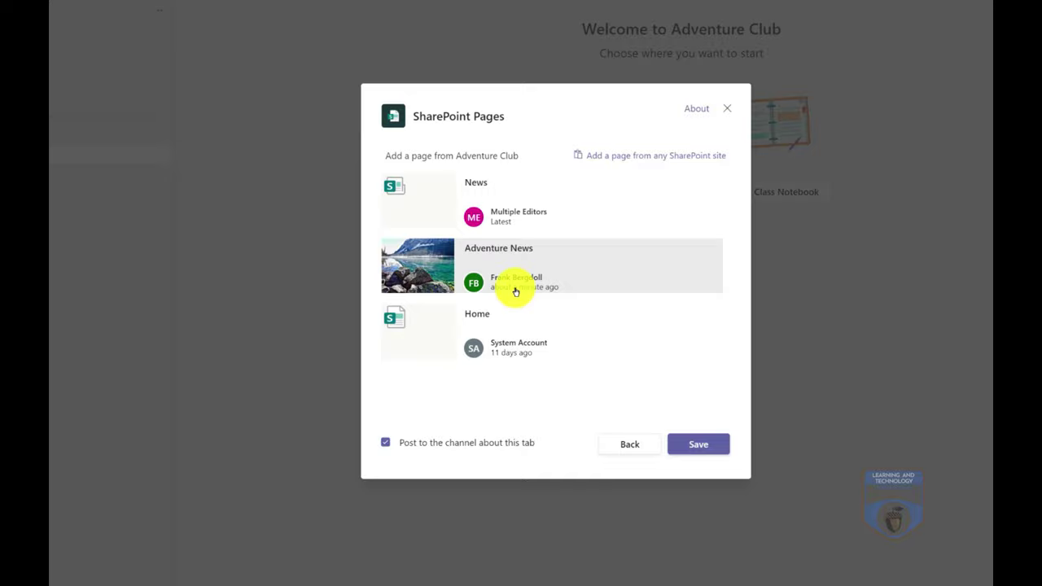
click(718, 444)
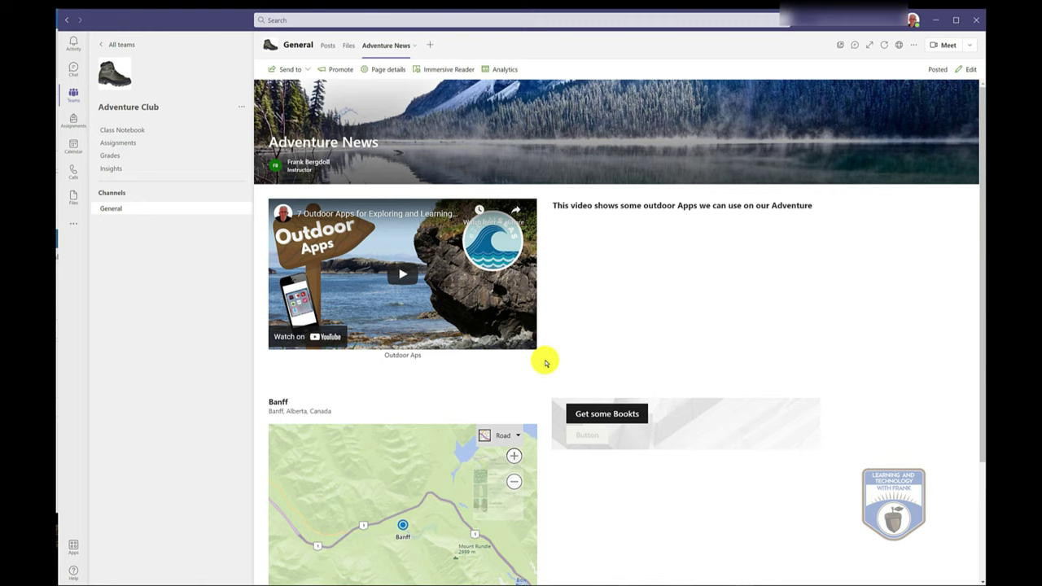
Step: Edit the Adventure News page, replacing the call to action beside the Banff map with a text web part reading "Equipment List" in bold
click(970, 72)
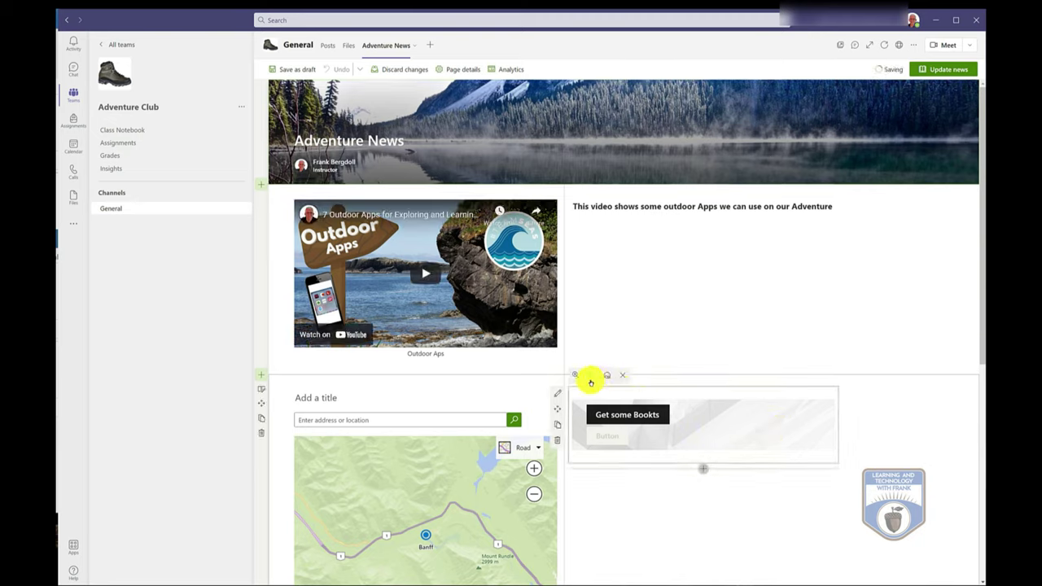
click(559, 442)
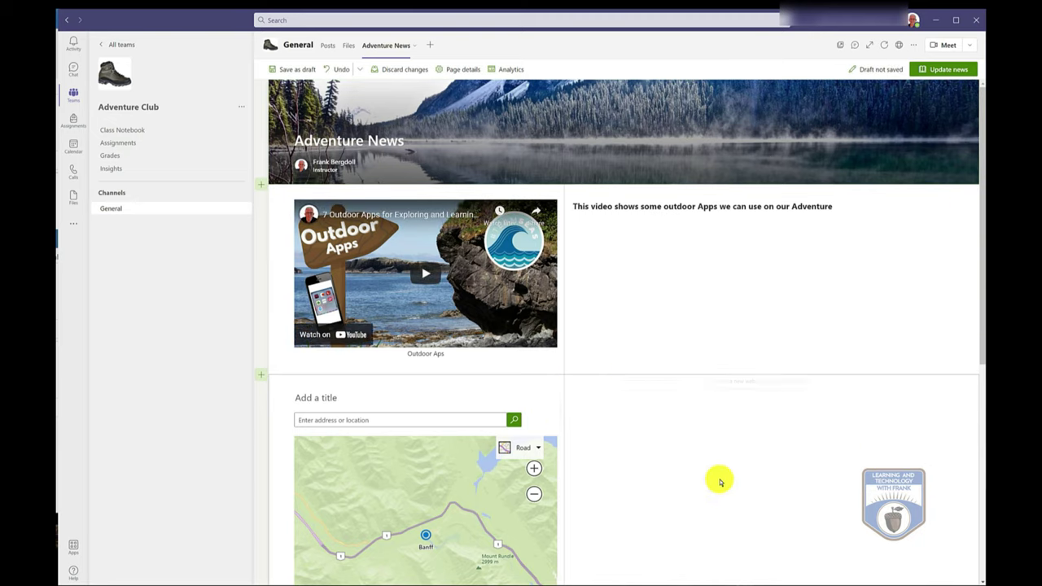
scroll(724, 335, down, 1)
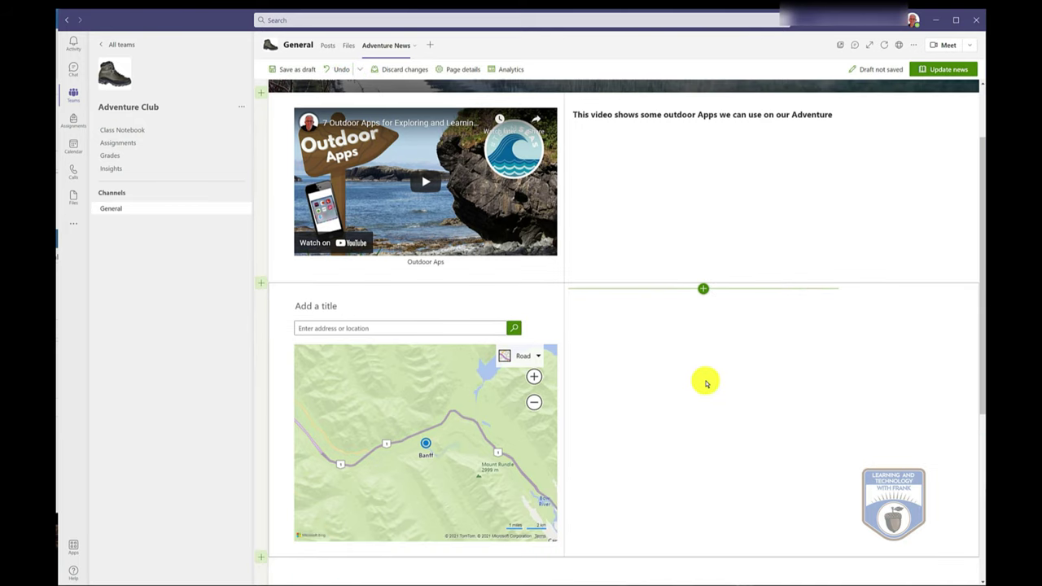
click(703, 288)
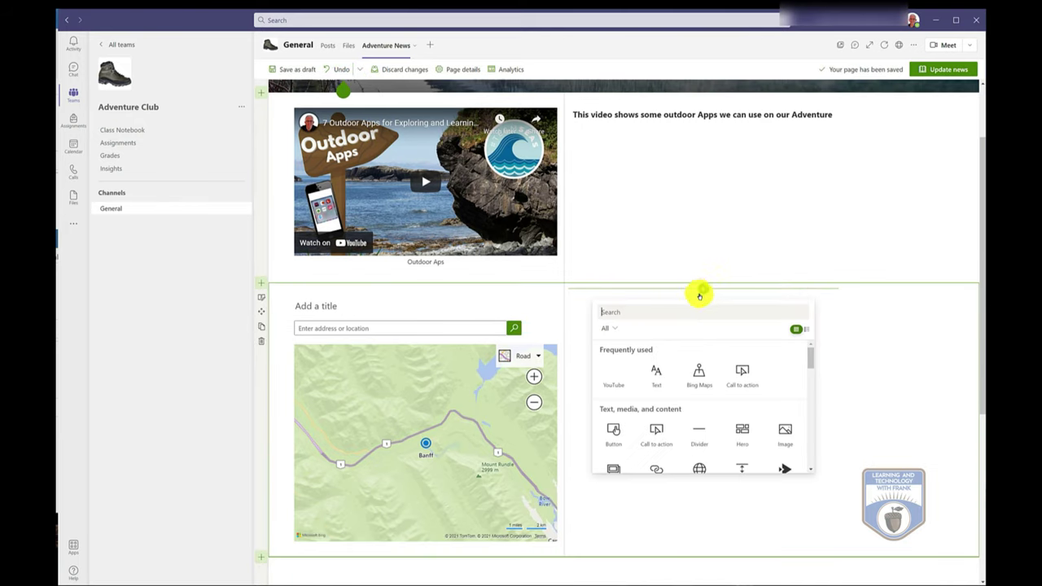
click(656, 376)
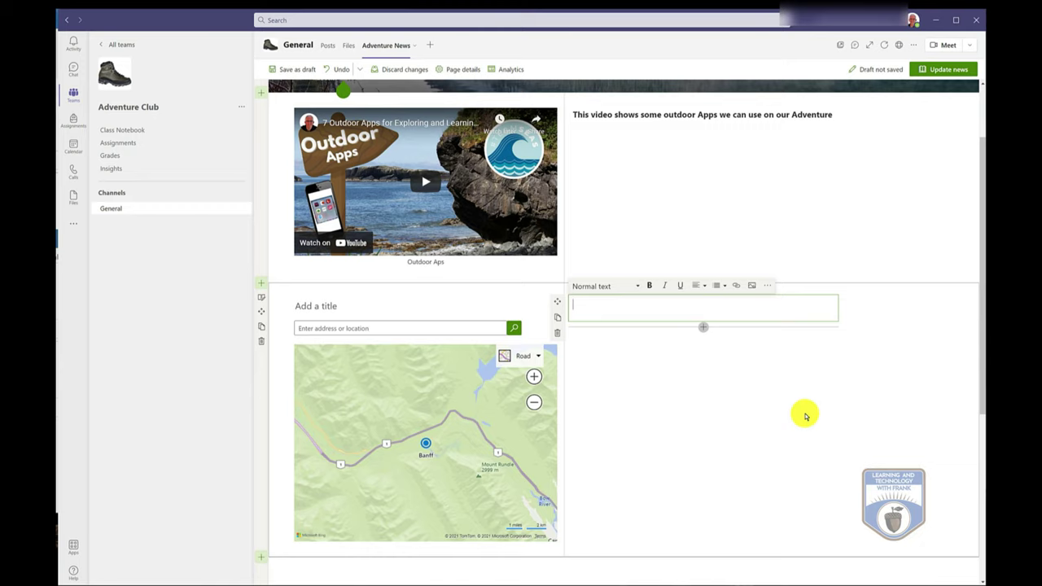
click(650, 286)
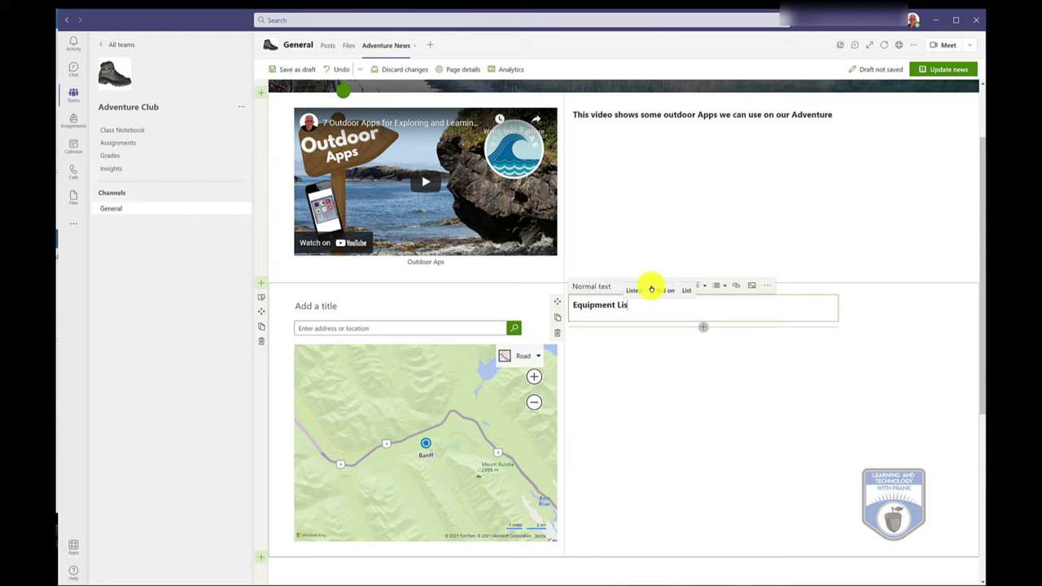
Step: Browse the web parts available for the column below the "Equipment List" text, and close the list without adding one
click(704, 327)
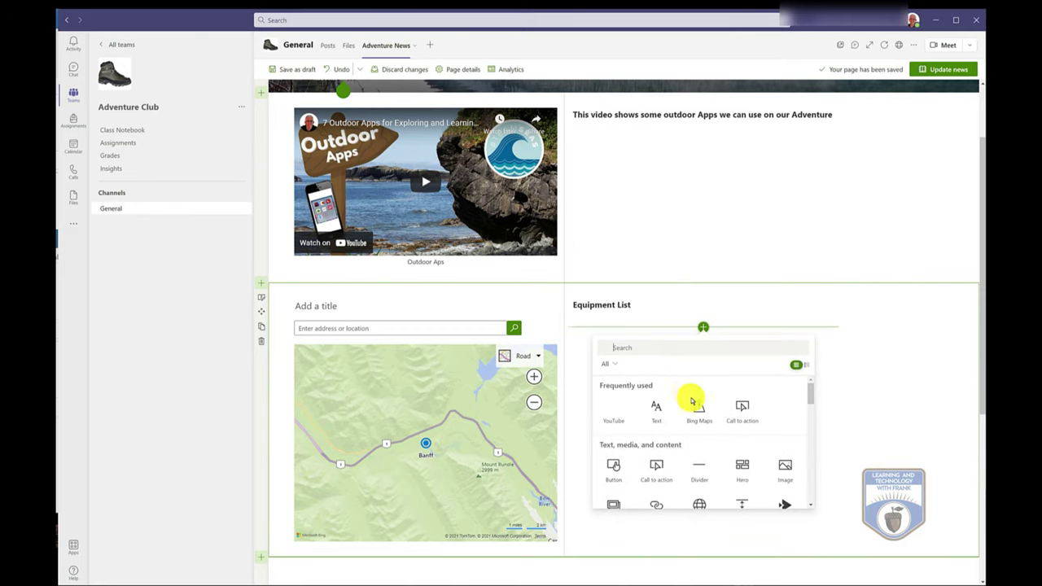
scroll(743, 432, down, 1)
scroll(743, 433, down, 1)
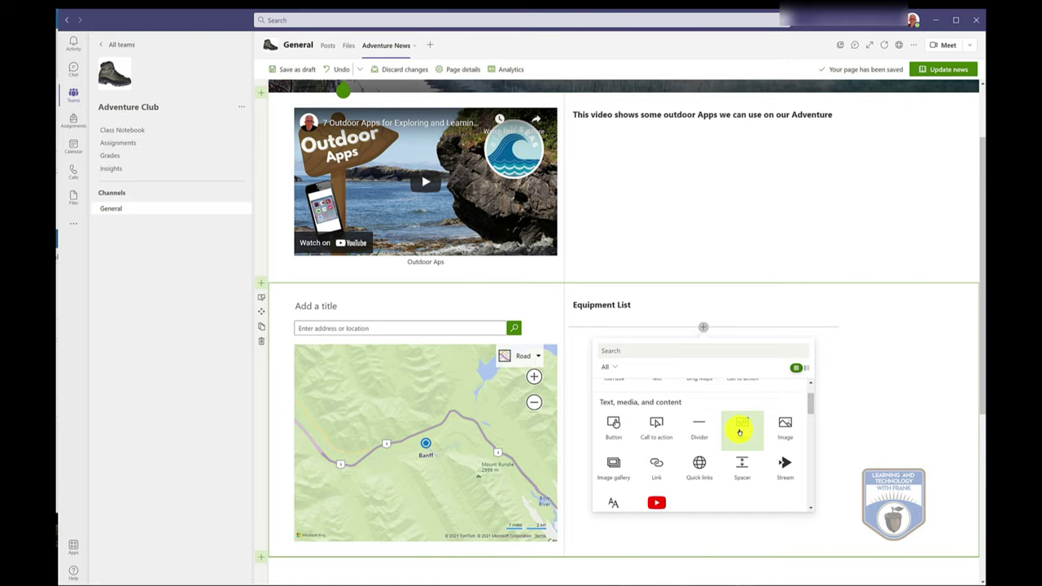
scroll(705, 457, down, 4)
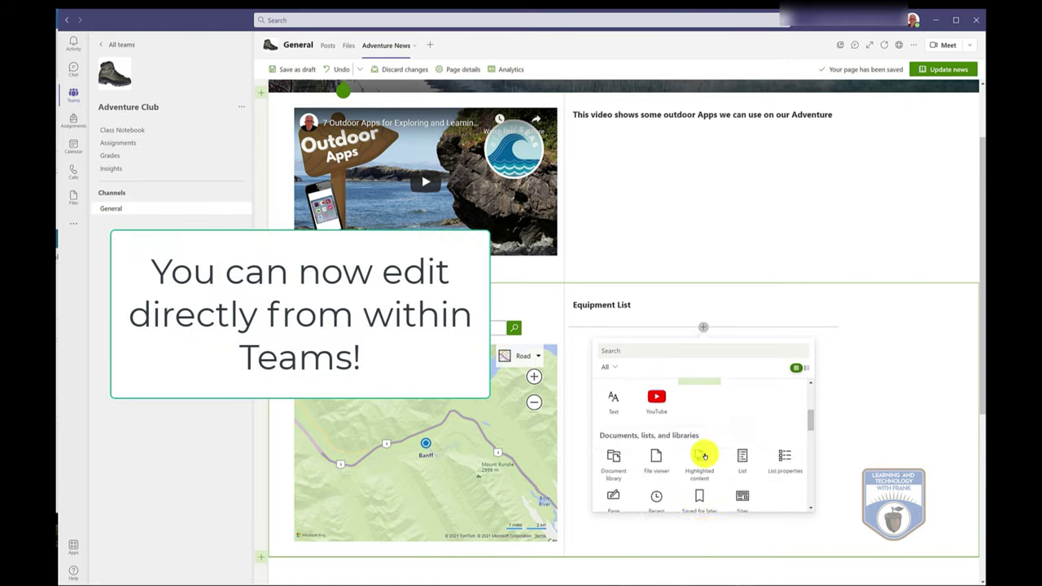
scroll(705, 457, down, 5)
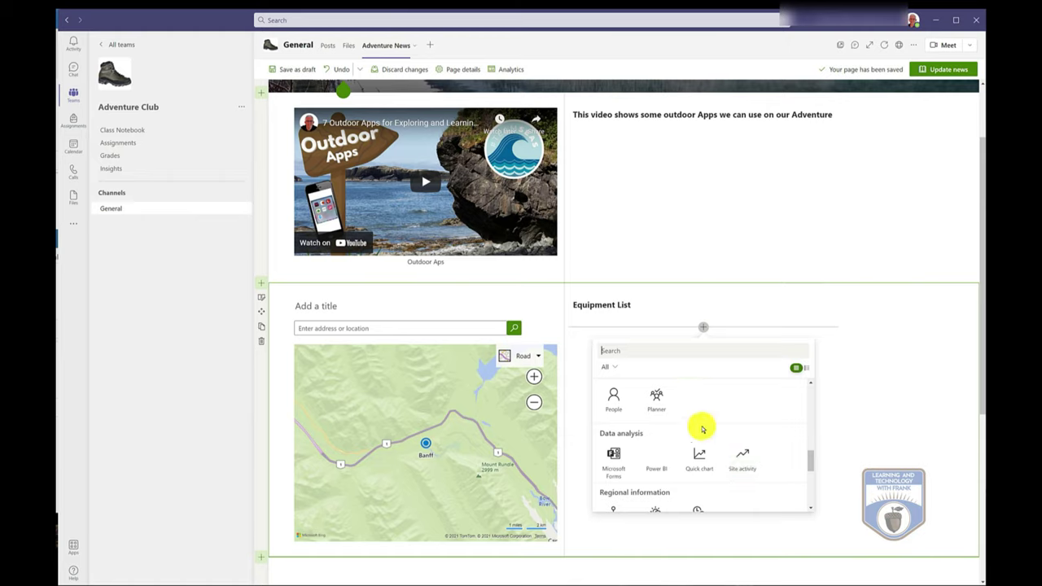
scroll(723, 458, down, 2)
scroll(714, 429, up, 10)
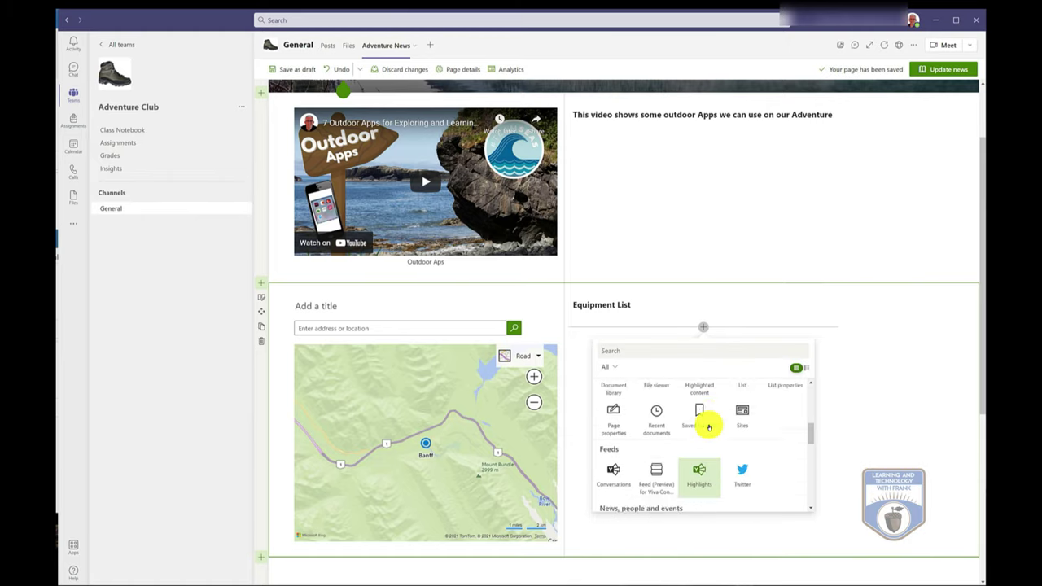
click(680, 226)
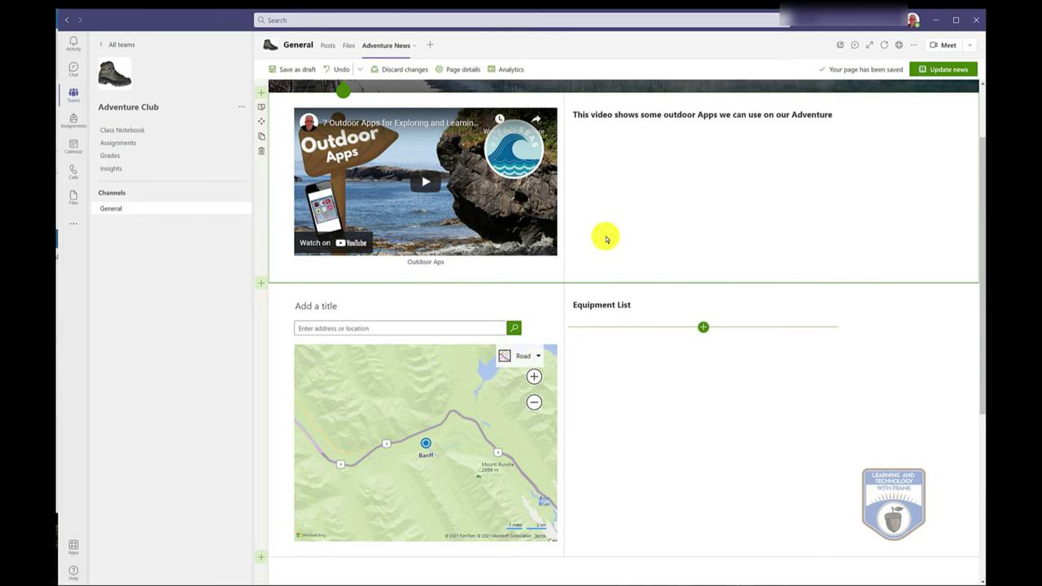
scroll(600, 245, up, 2)
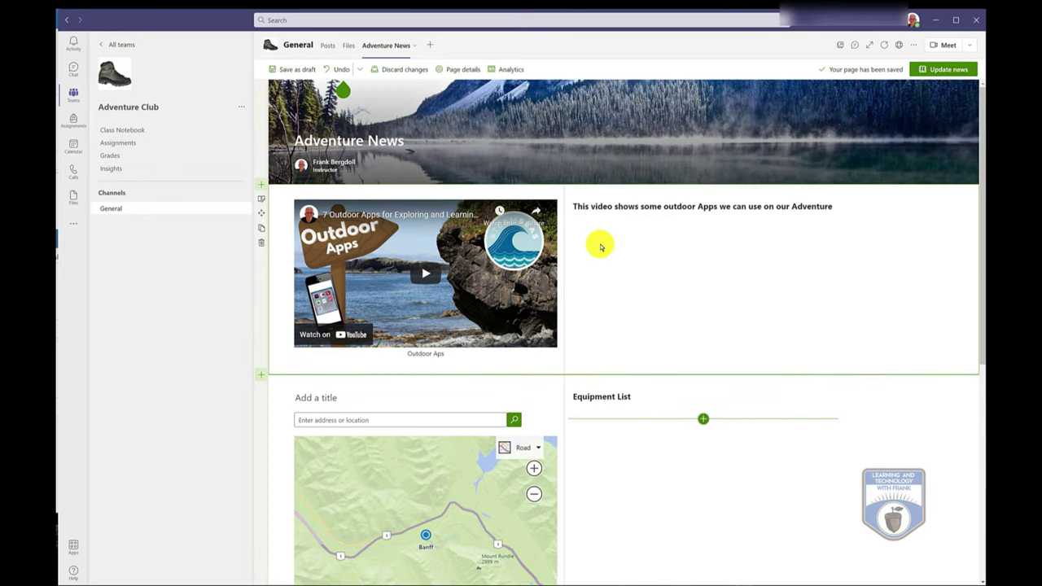